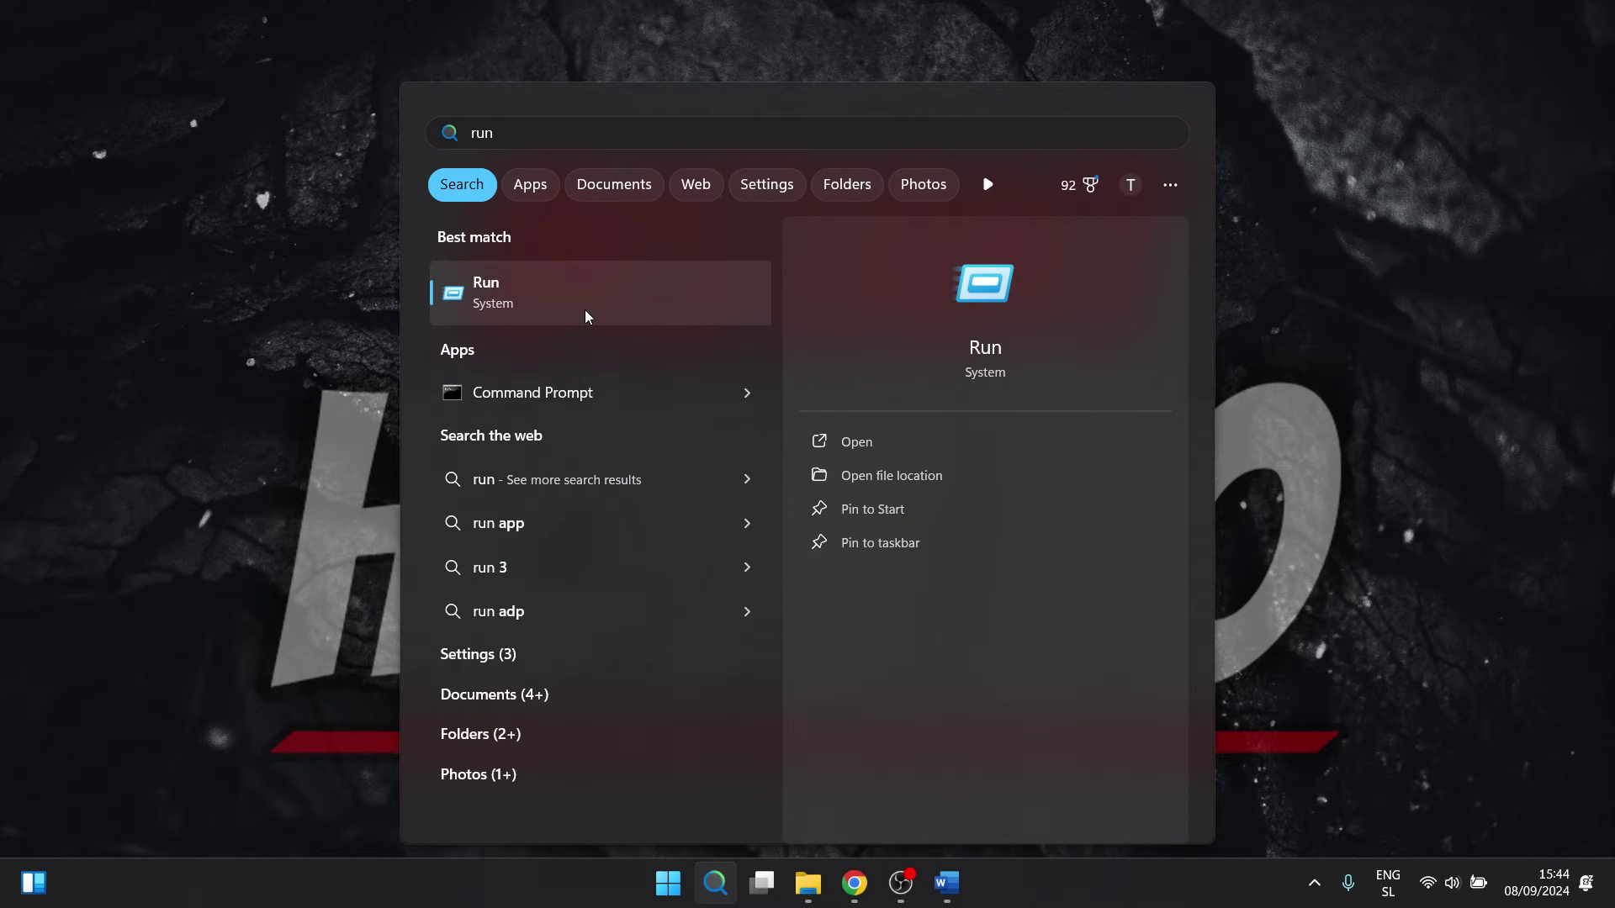
Open the Run dialog from the search results and move it toward the screen centre.
left_click(583, 310)
left_click_drag(253, 689, 866, 360)
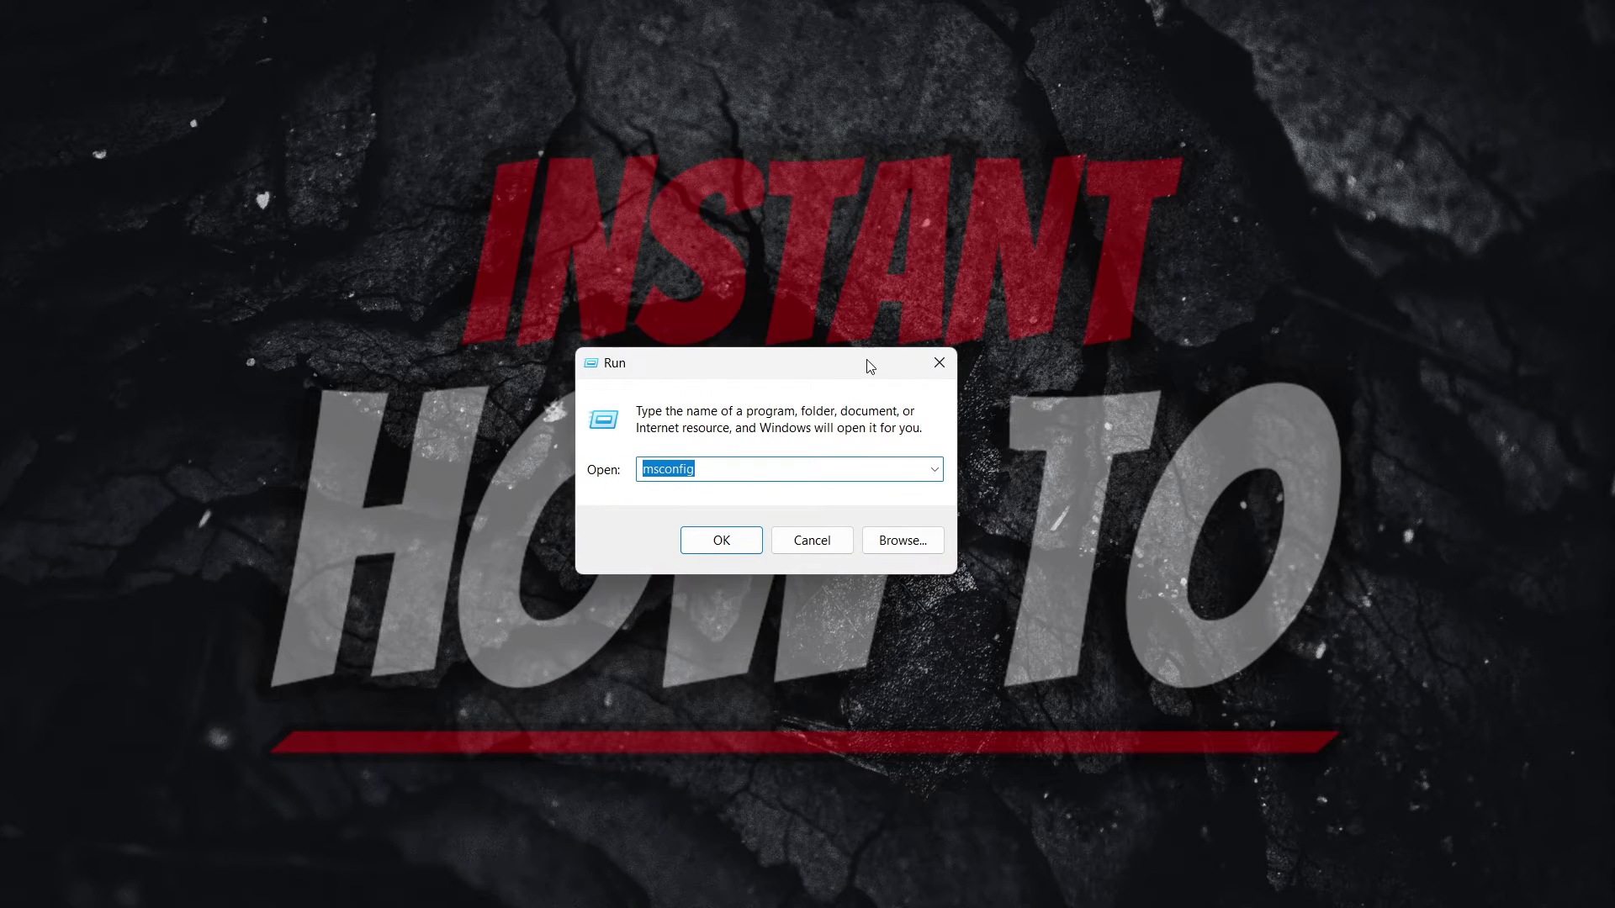
left_click(930, 362)
key("super")
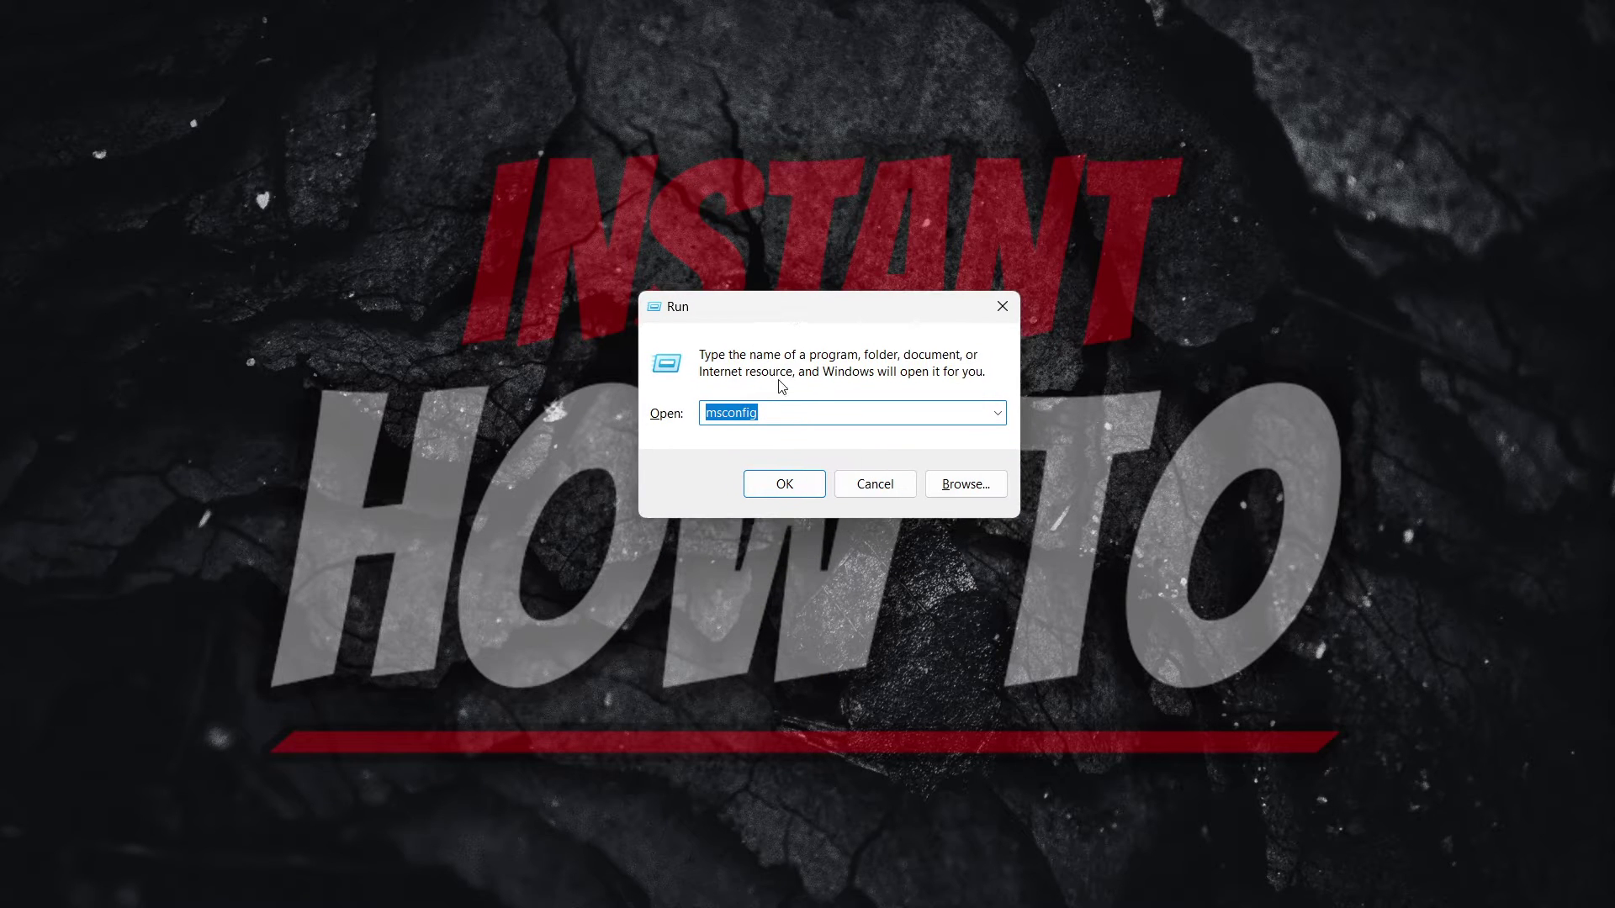
Make sure 'msconfig' is entered in the Run dialog's Open field.
left_click(780, 416)
double_click(709, 412)
left_click(709, 413)
left_click(771, 411)
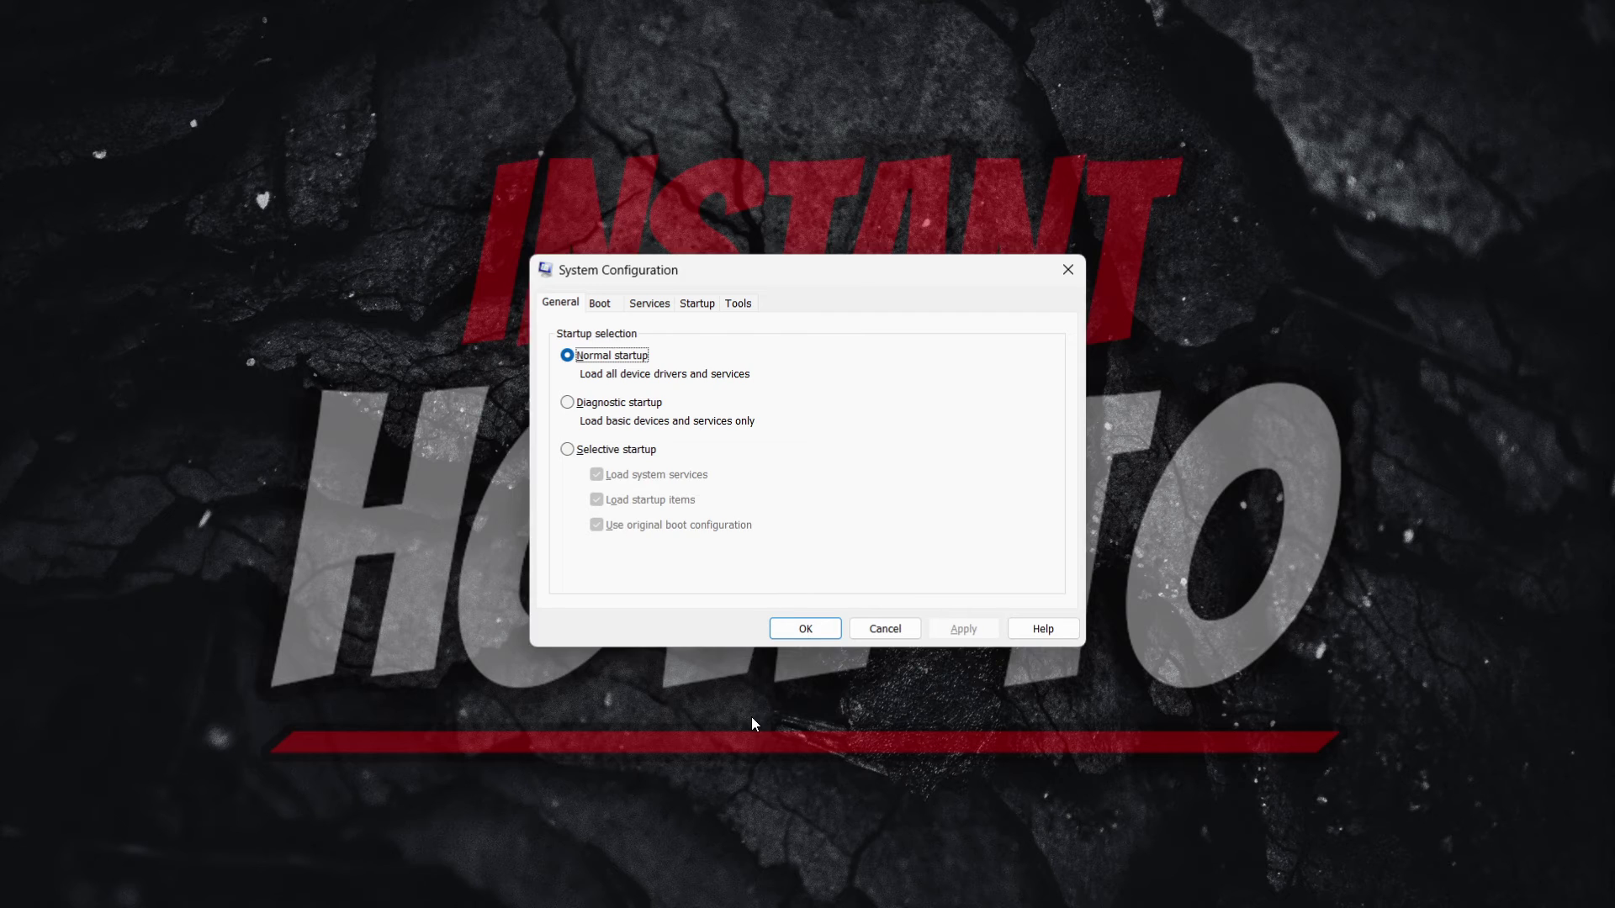
On the Services tab, hide all Microsoft services so only third-party ones remain.
mouse_move(841, 283)
left_mouse_down()
mouse_move(877, 264)
mouse_move(851, 266)
left_mouse_up()
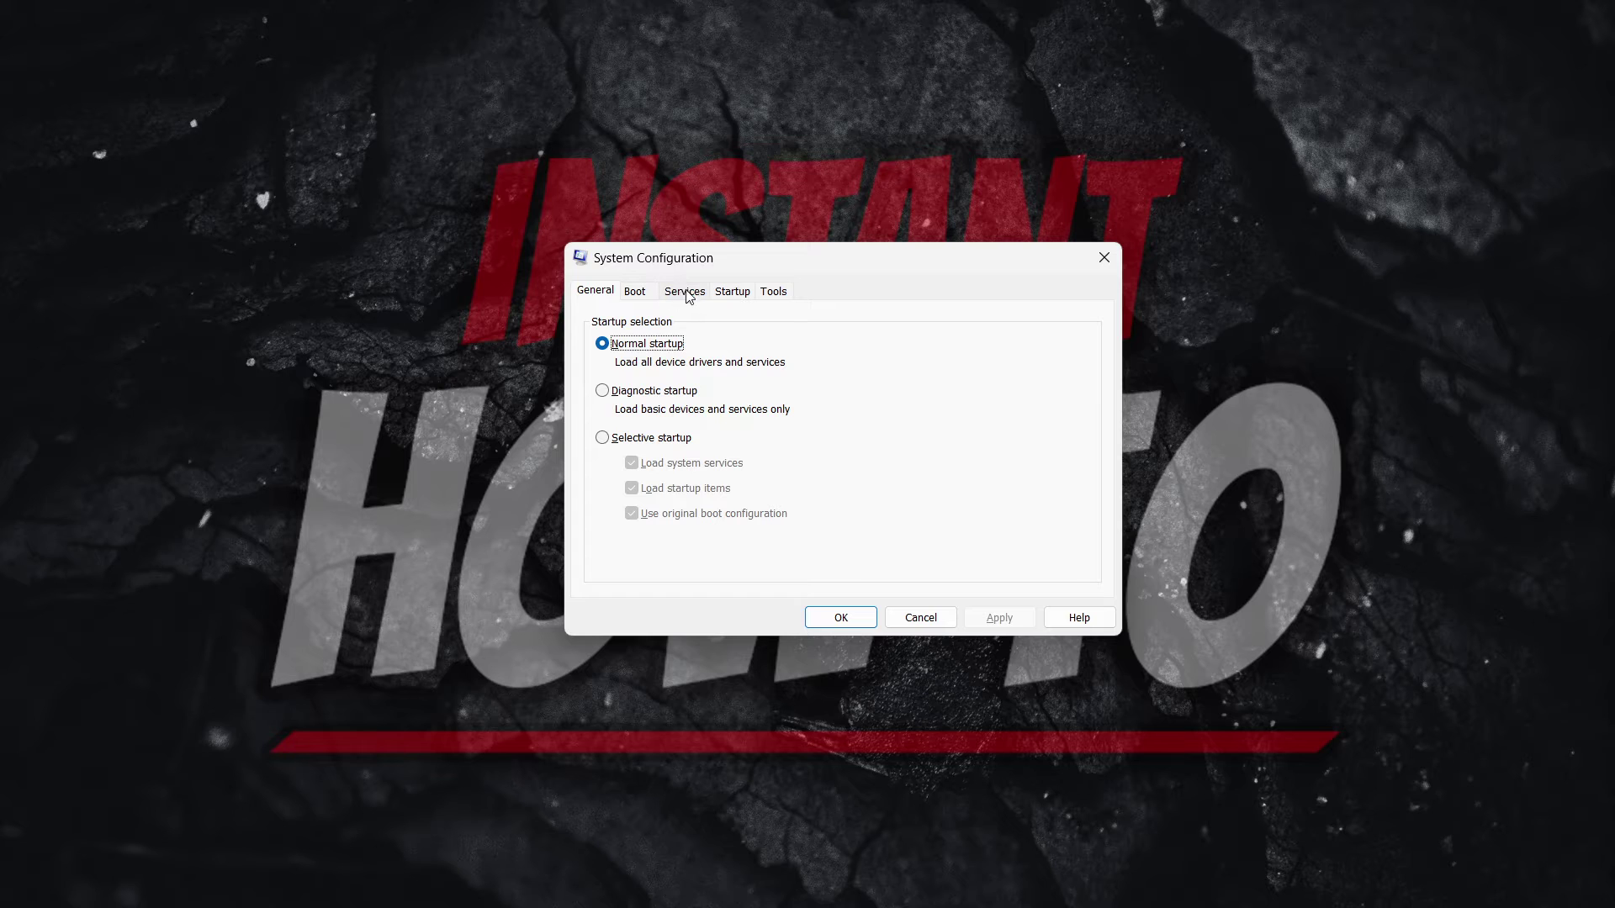
left_click(637, 293)
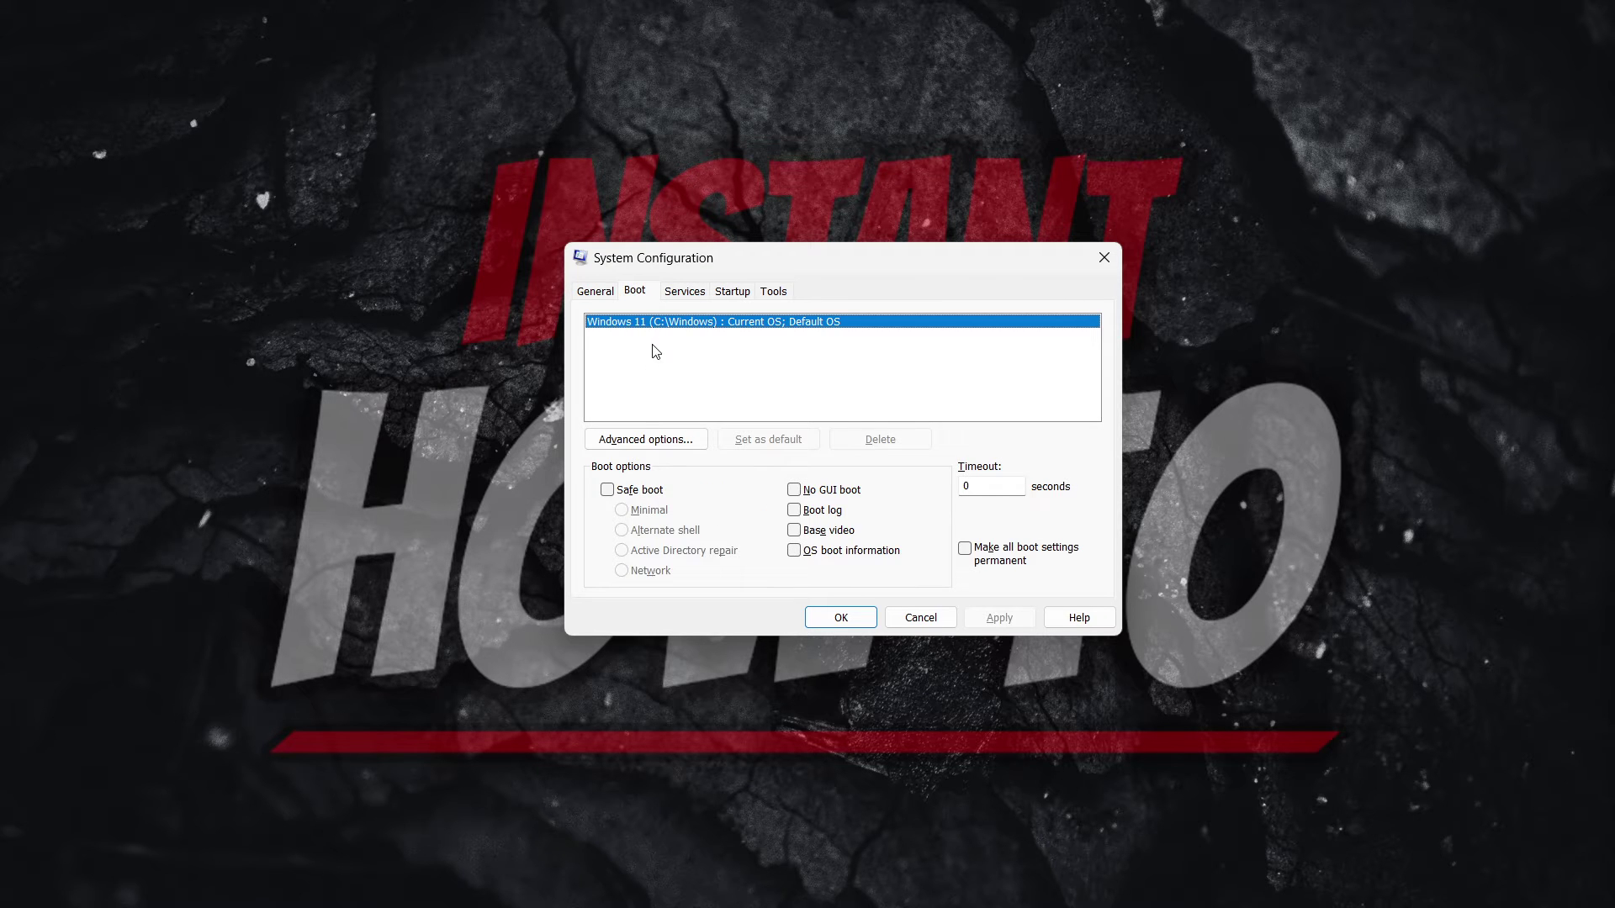
left_click(685, 296)
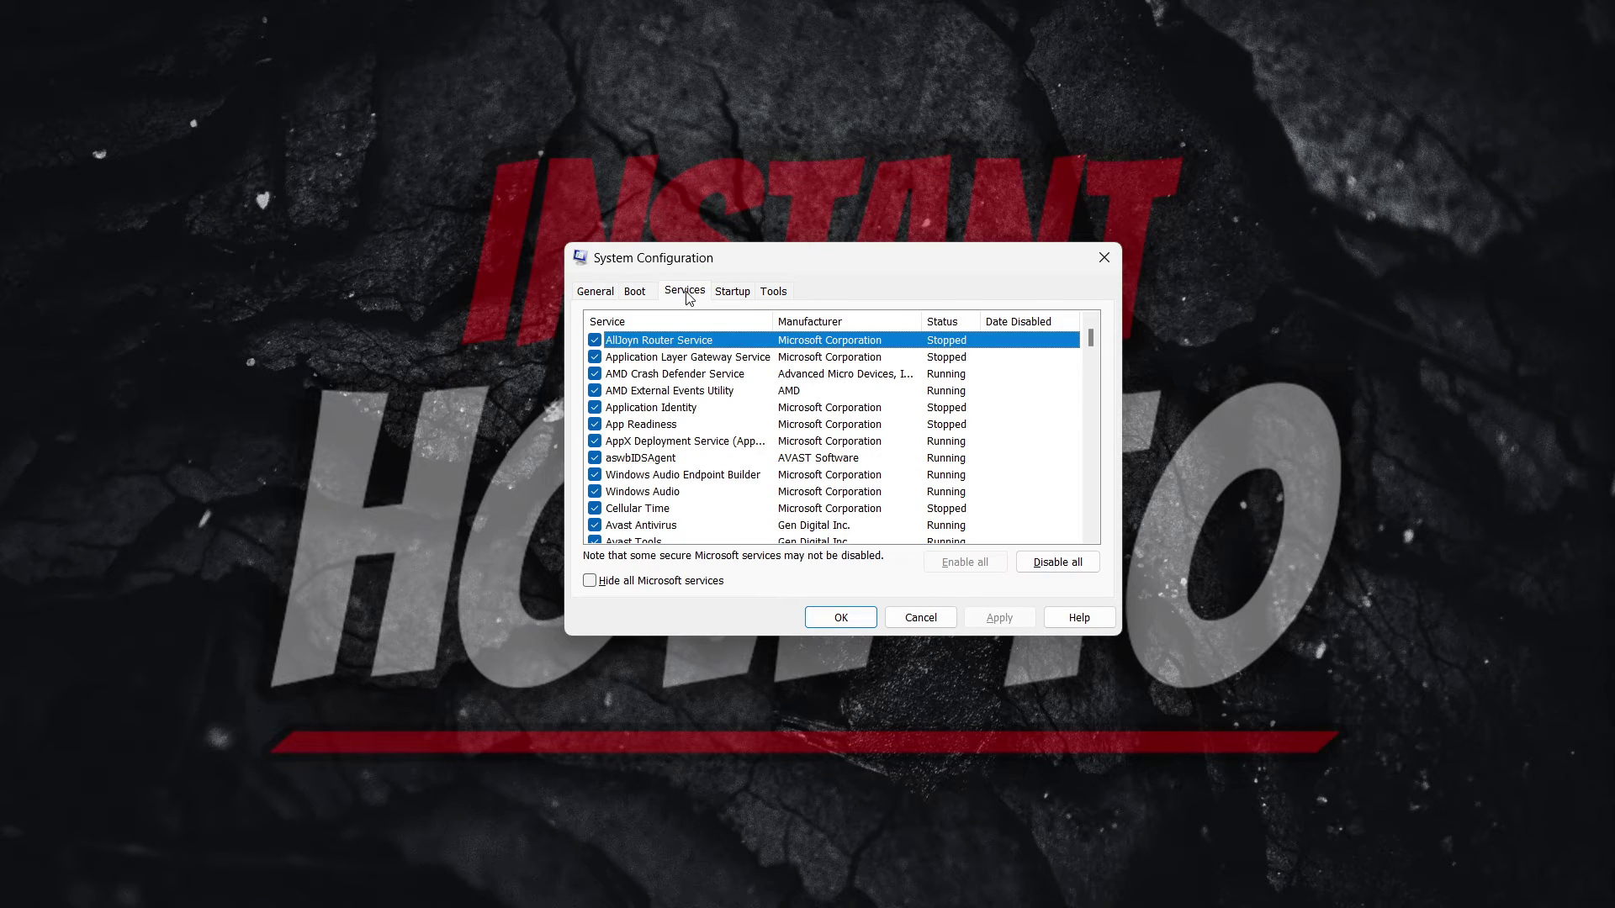
left_click(657, 582)
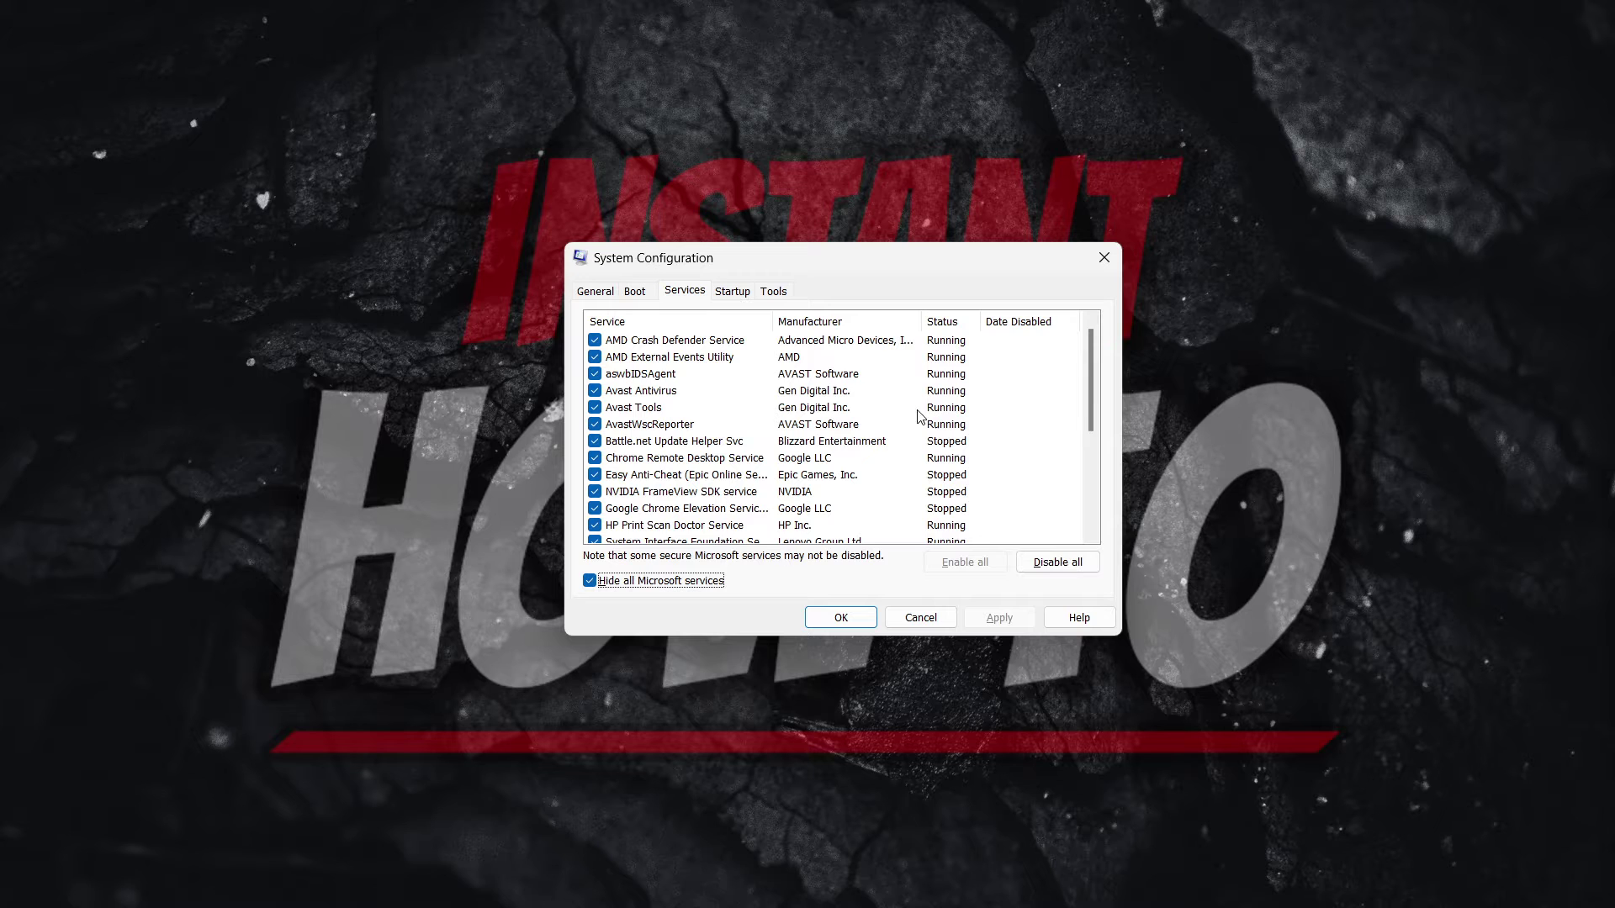
Disable all listed non-Microsoft services, then switch to the Startup tab.
mouse_move(1090, 350)
left_mouse_down()
mouse_move(1089, 429)
mouse_move(1090, 324)
left_mouse_up()
left_click(1054, 565)
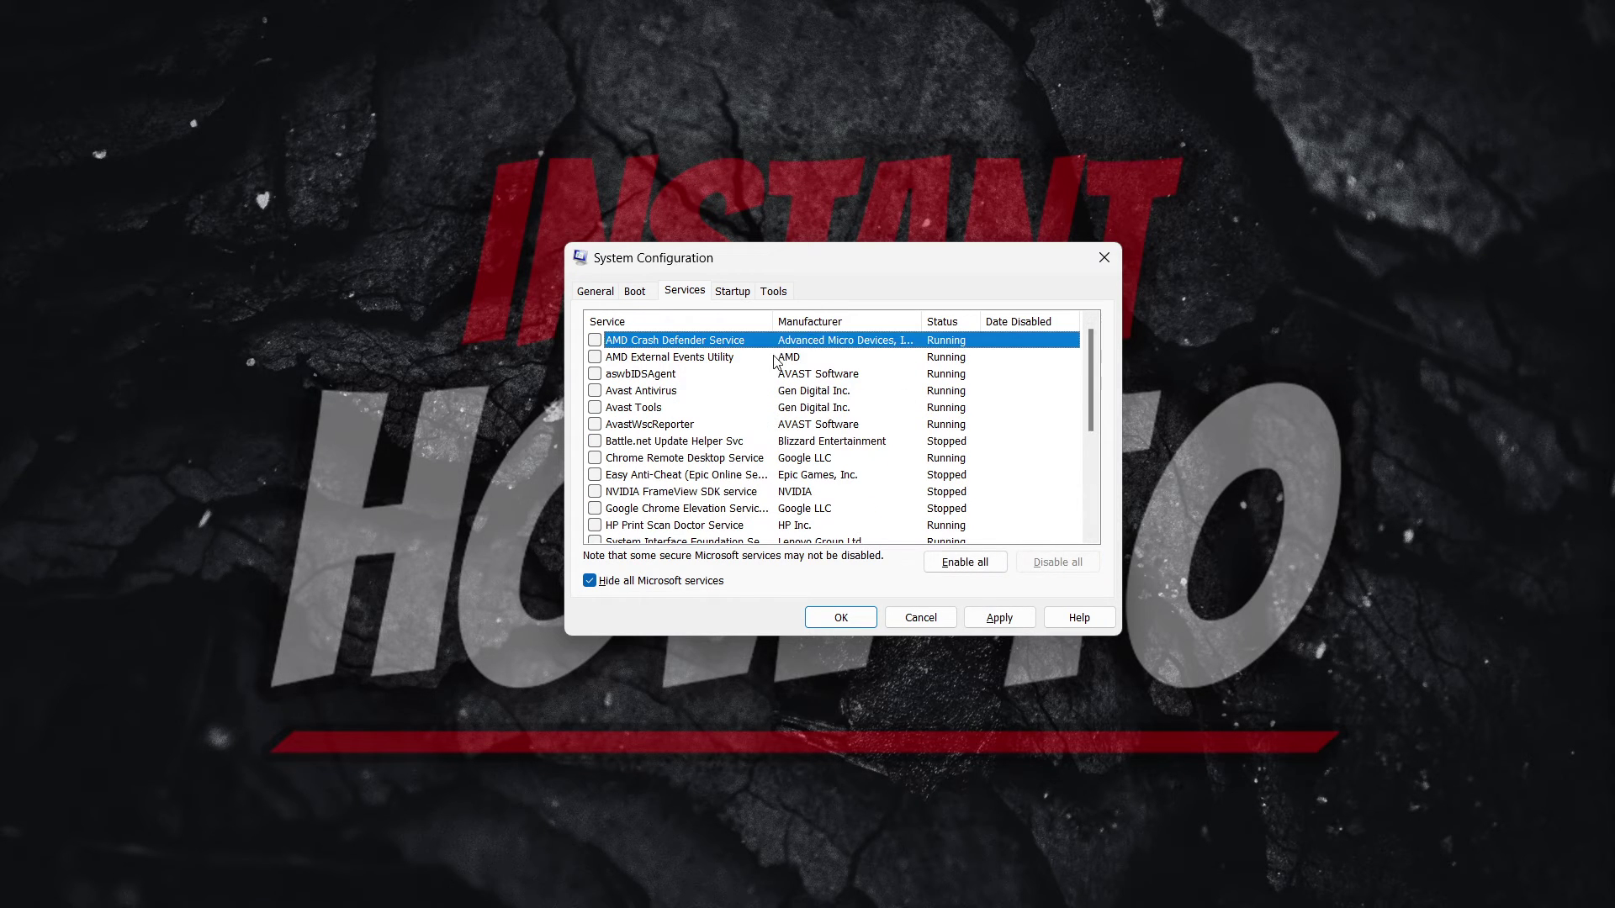
scroll(775, 370, "down", 4)
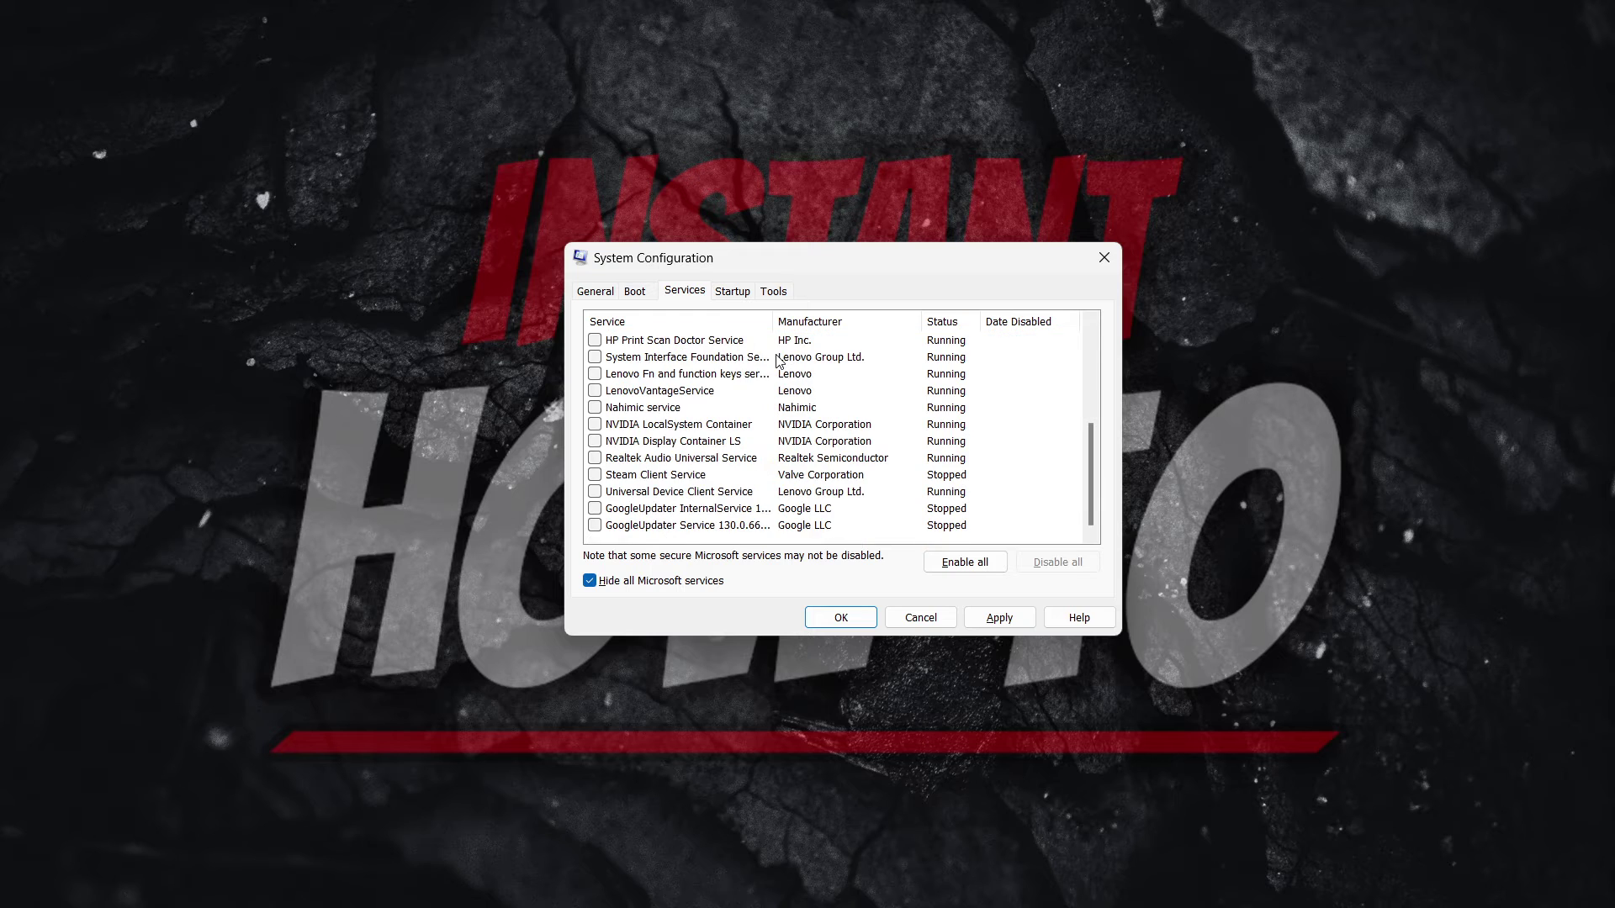
scroll(775, 387, "up", 4)
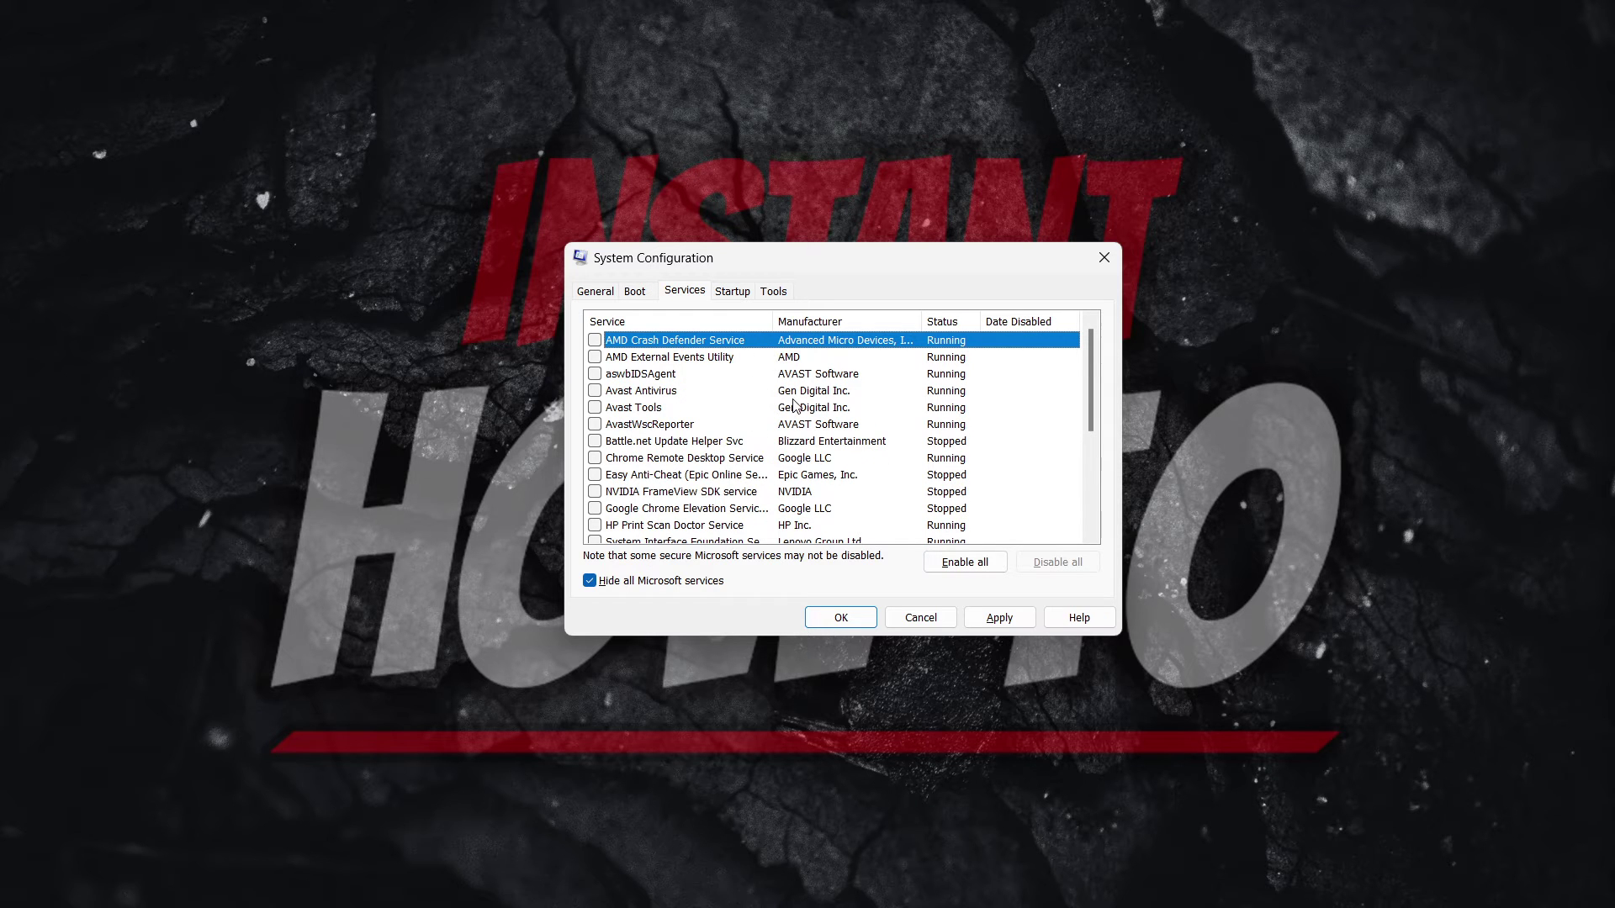
left_click(737, 296)
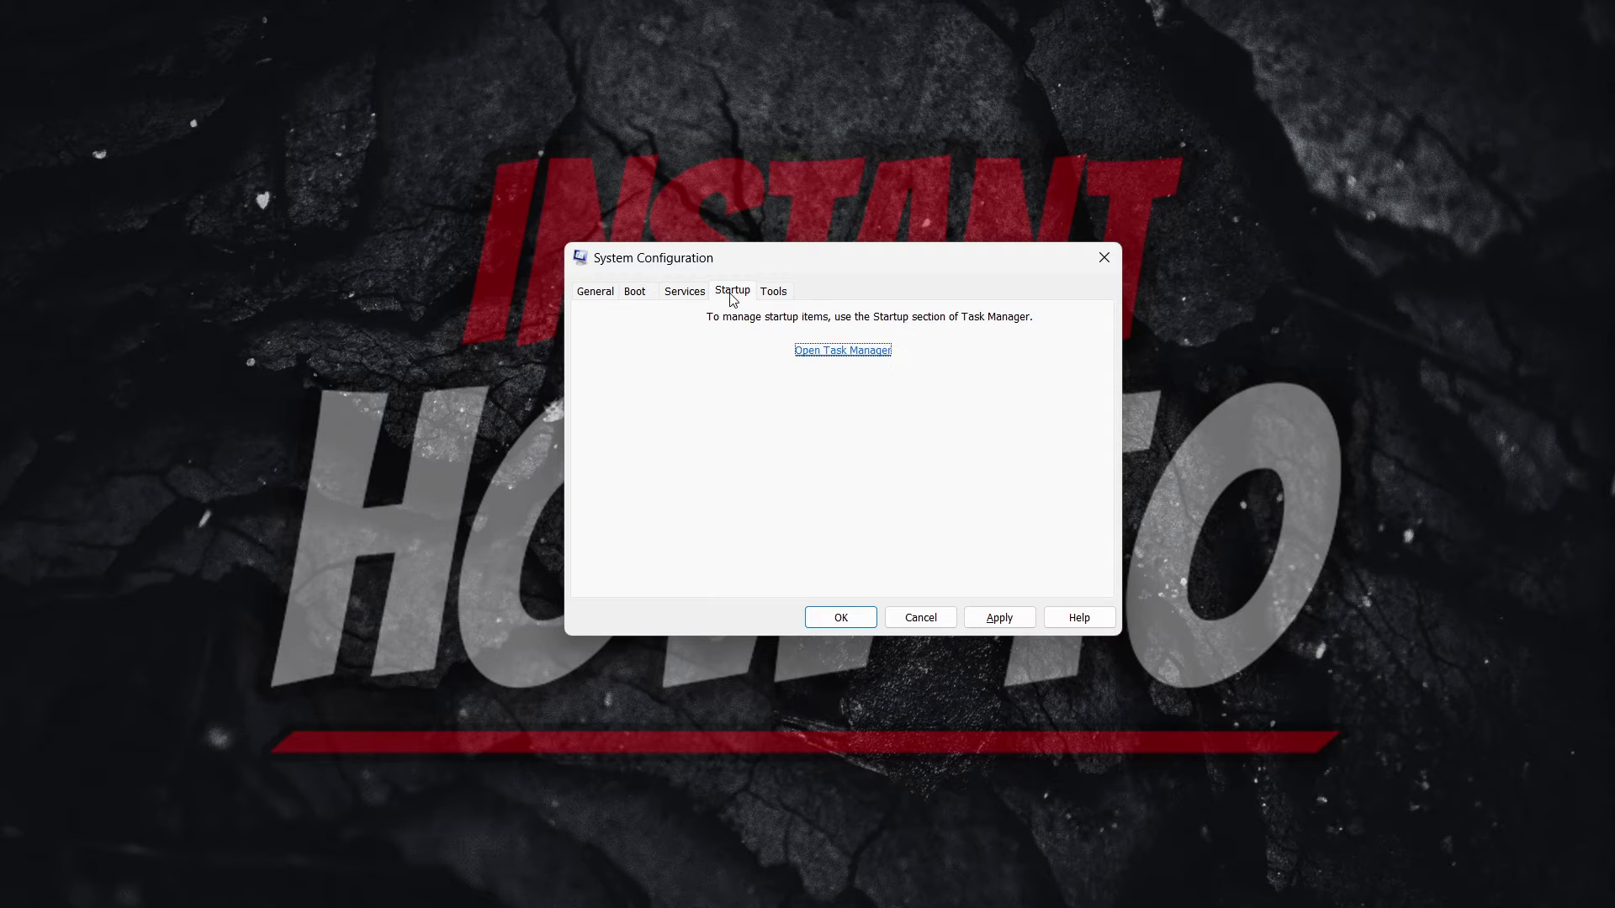
Open Task Manager's startup apps and sort the list by status with enabled apps first.
left_click(854, 351)
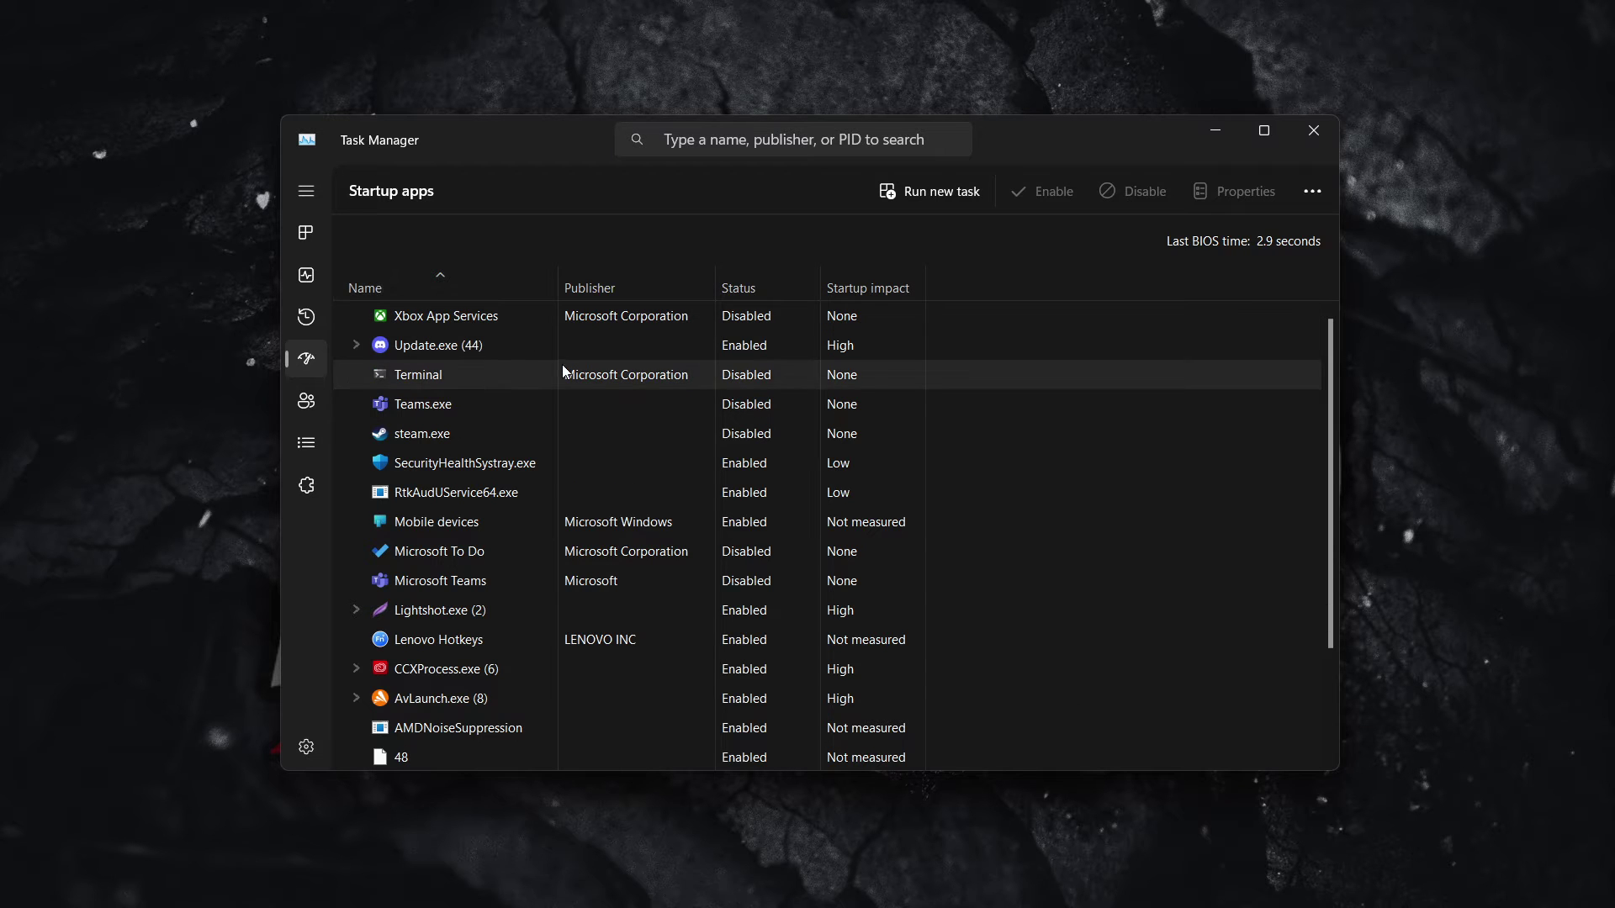
left_click(760, 285)
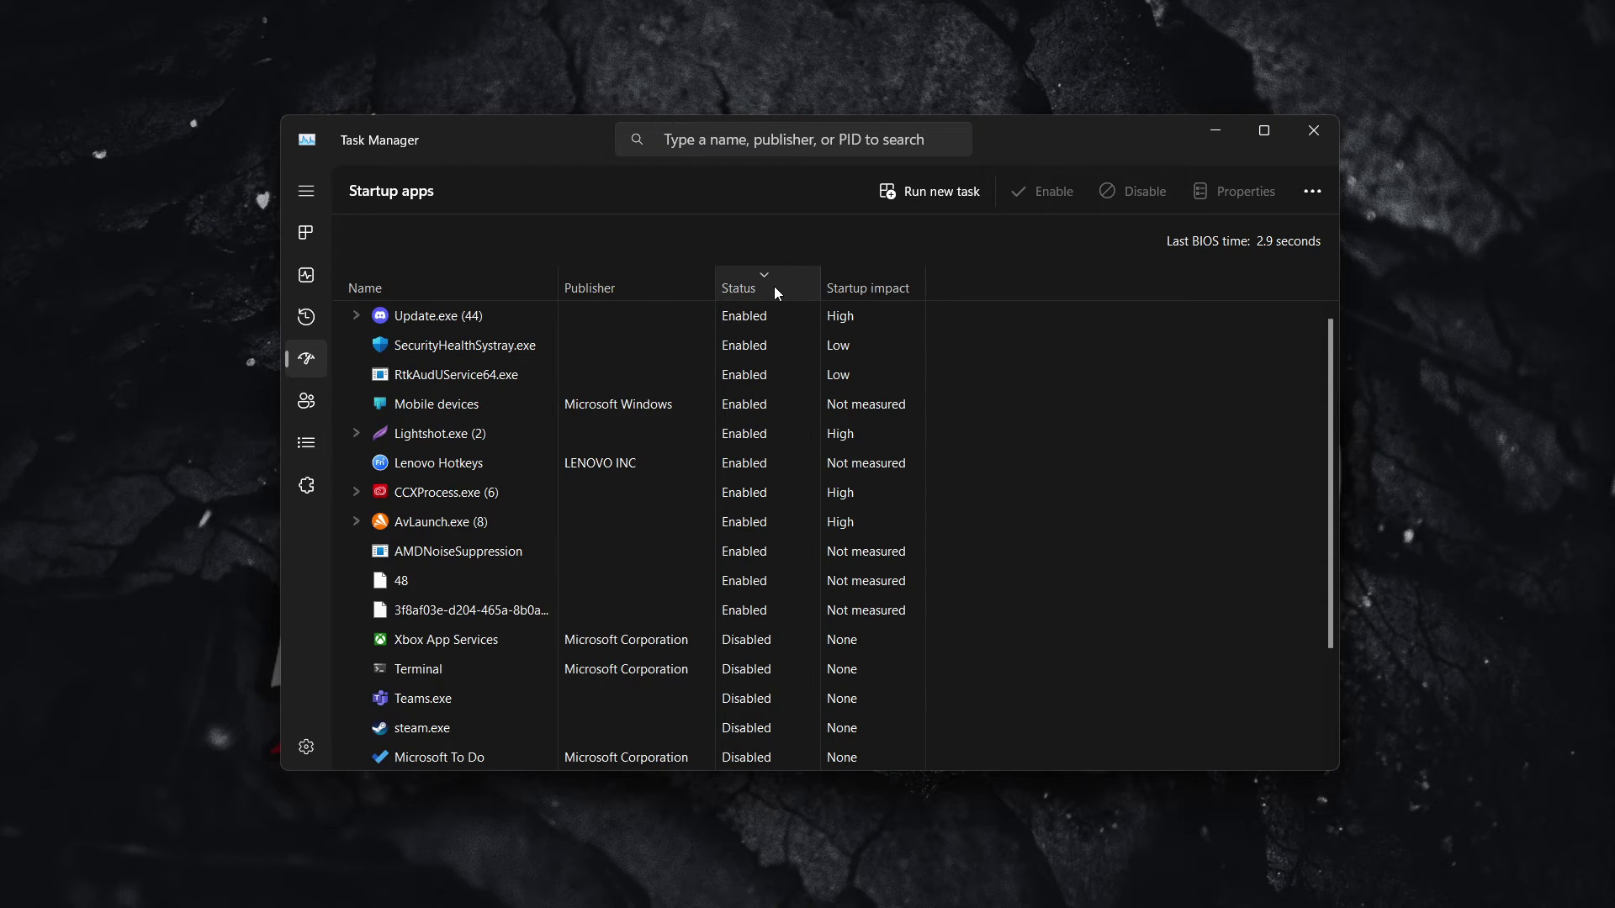
left_click(774, 286)
left_click(780, 285)
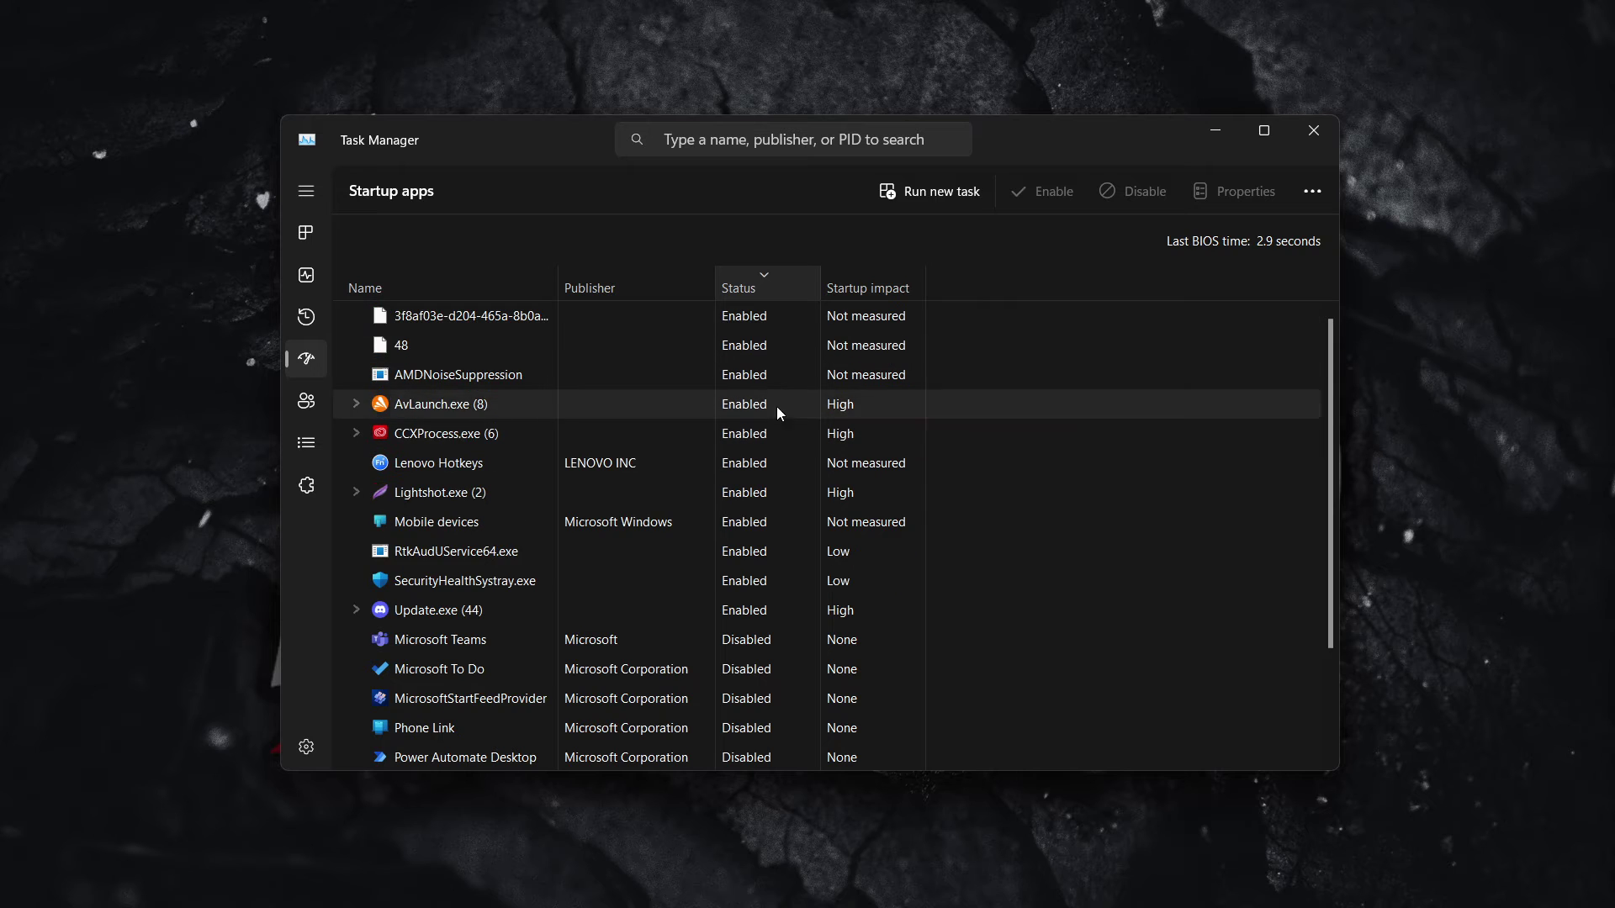
left_click(778, 288)
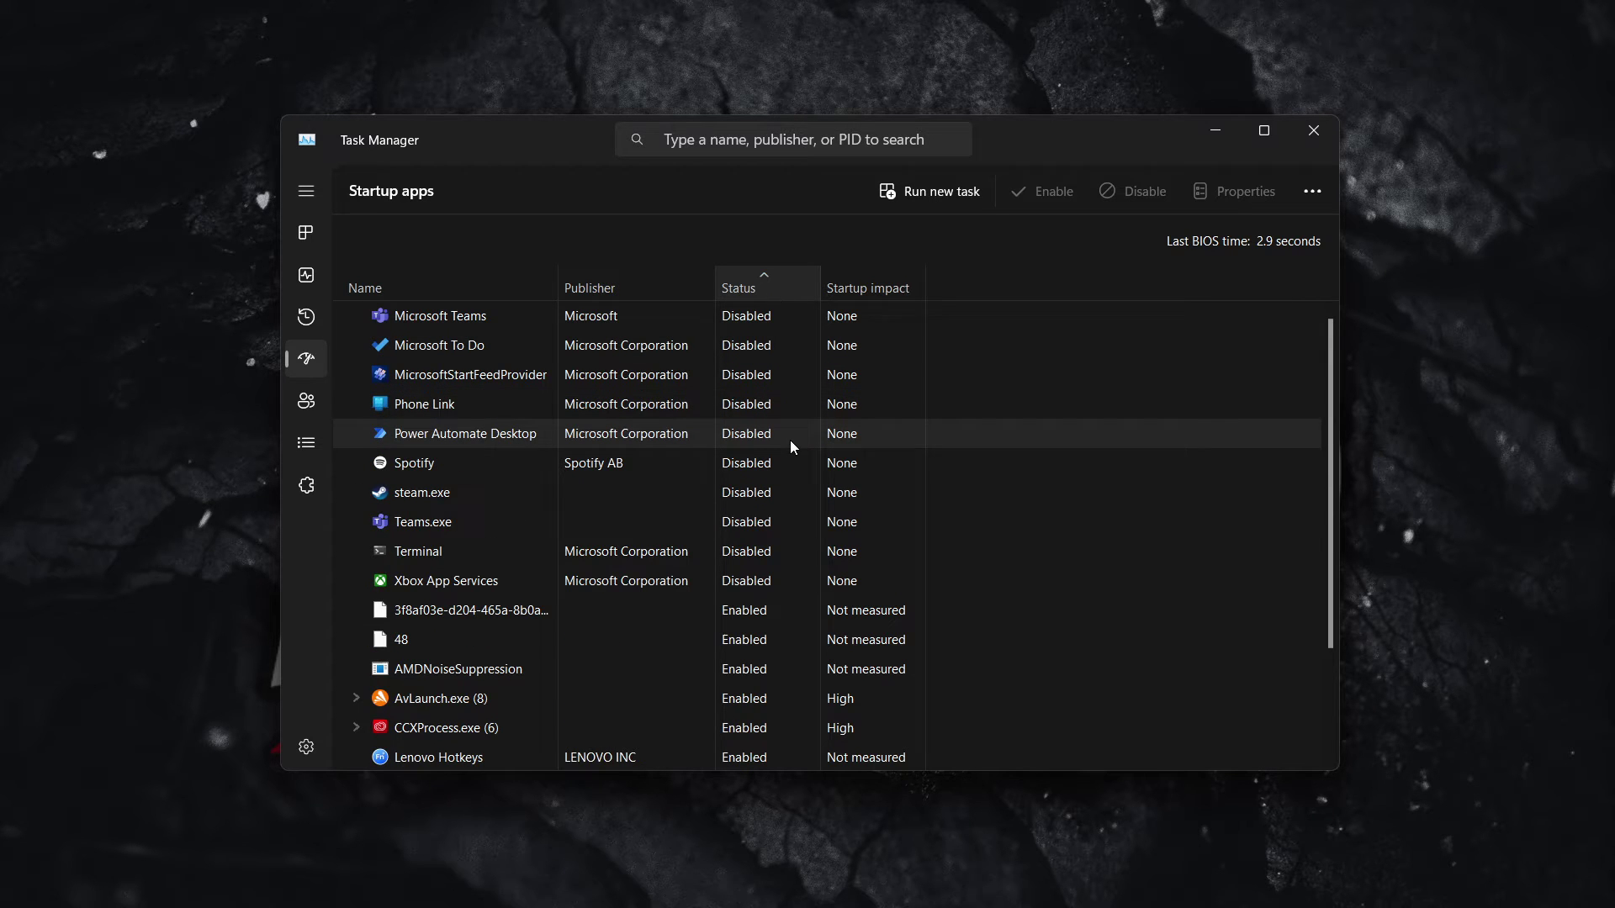
left_click(488, 284)
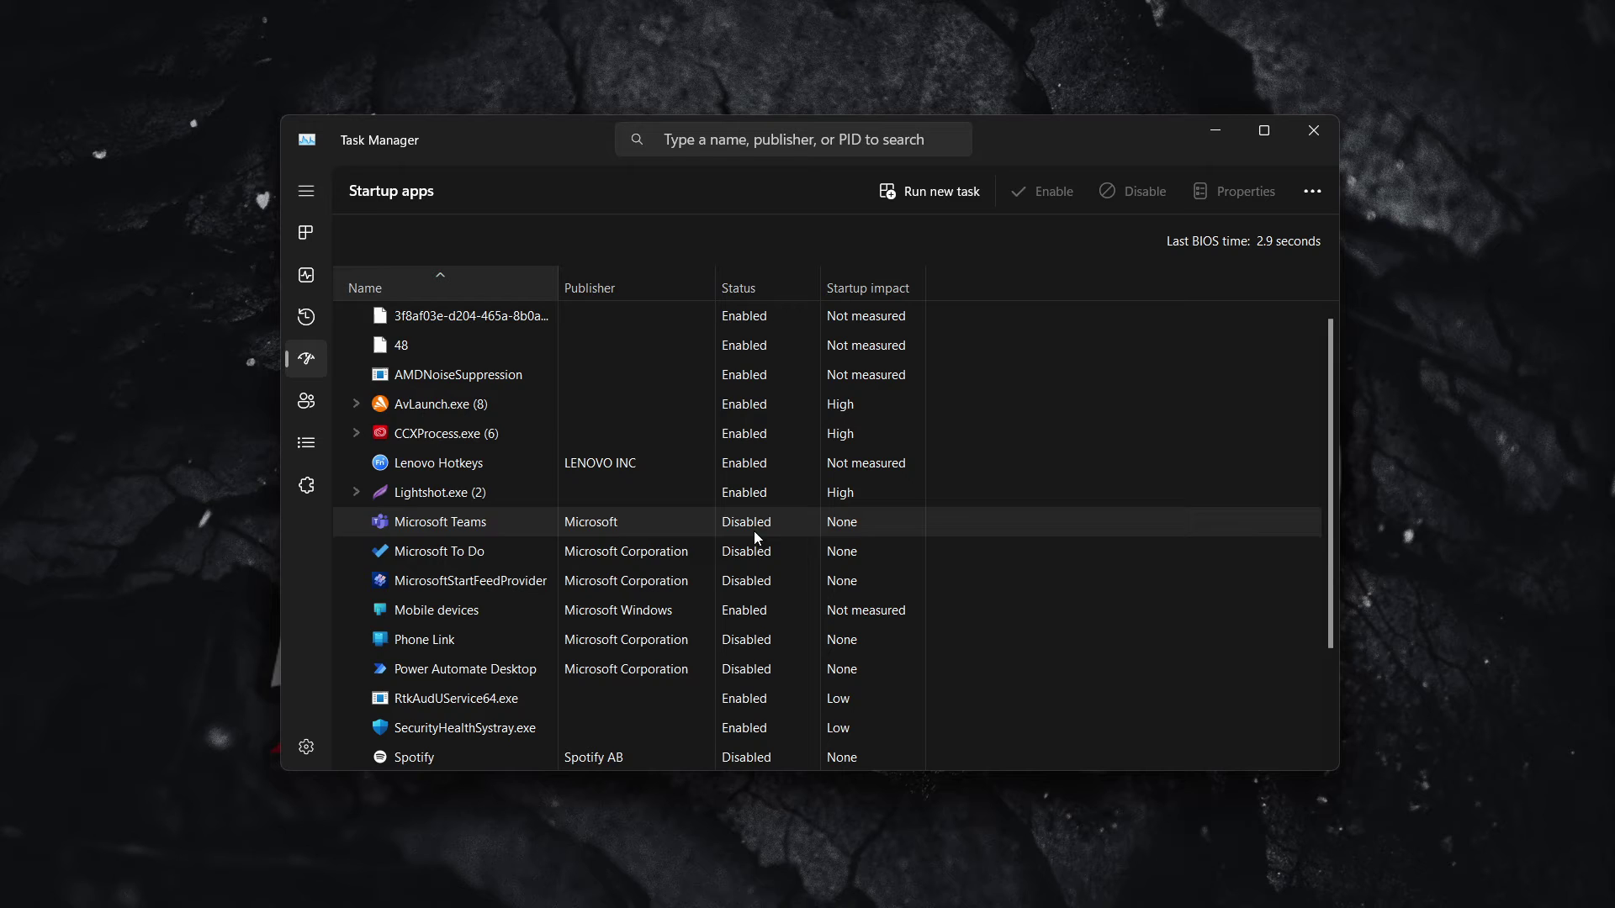
left_click(754, 287)
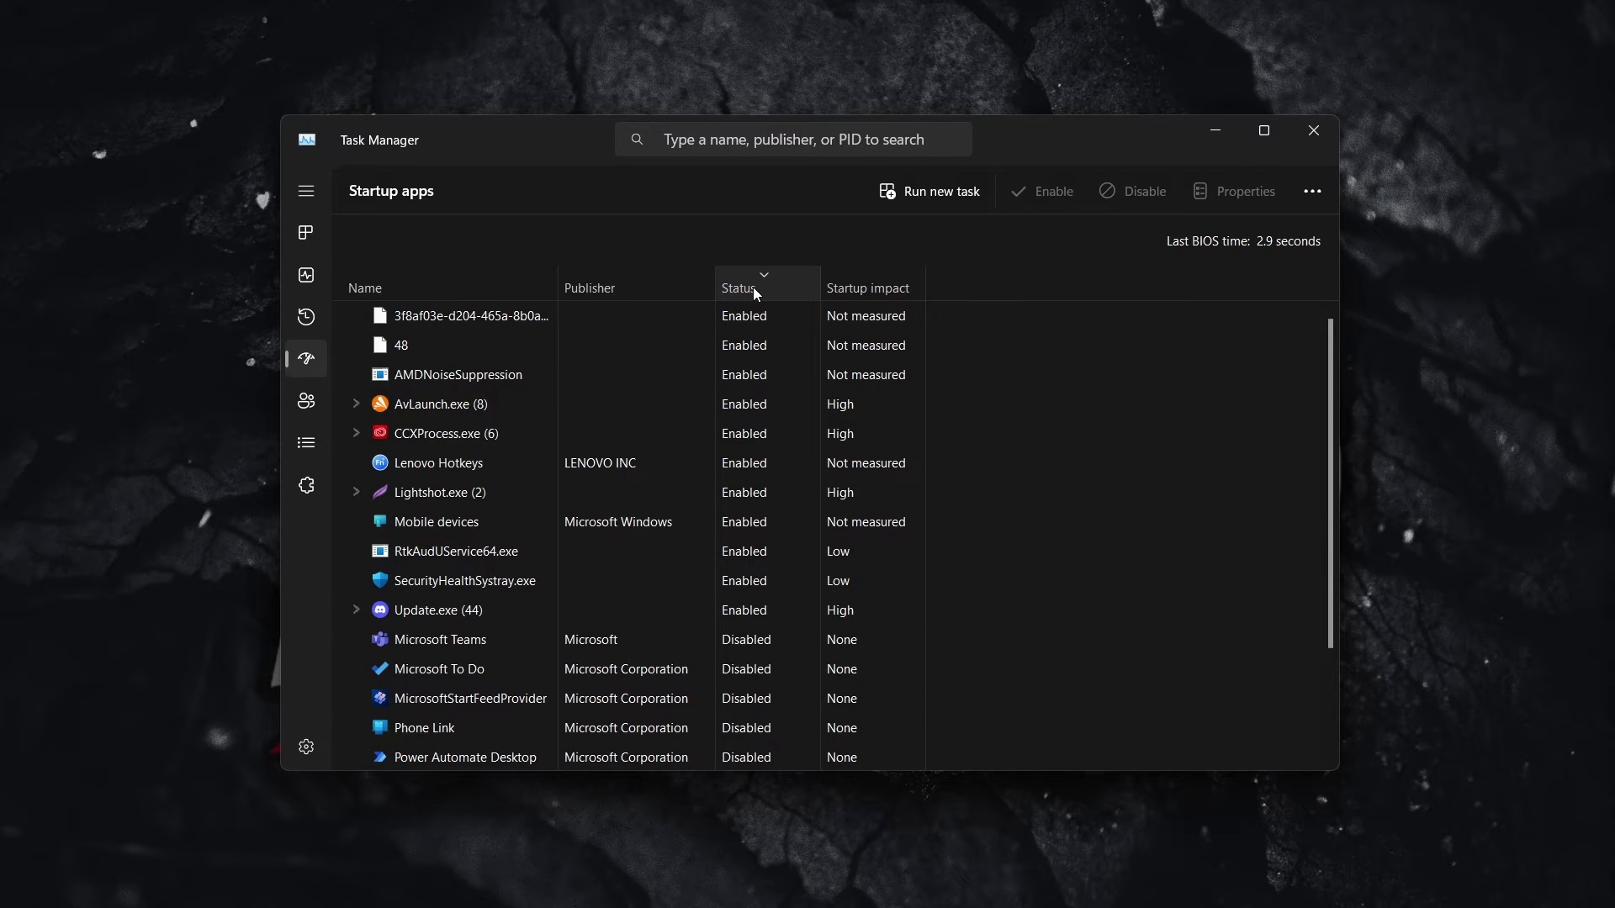
left_click(764, 289)
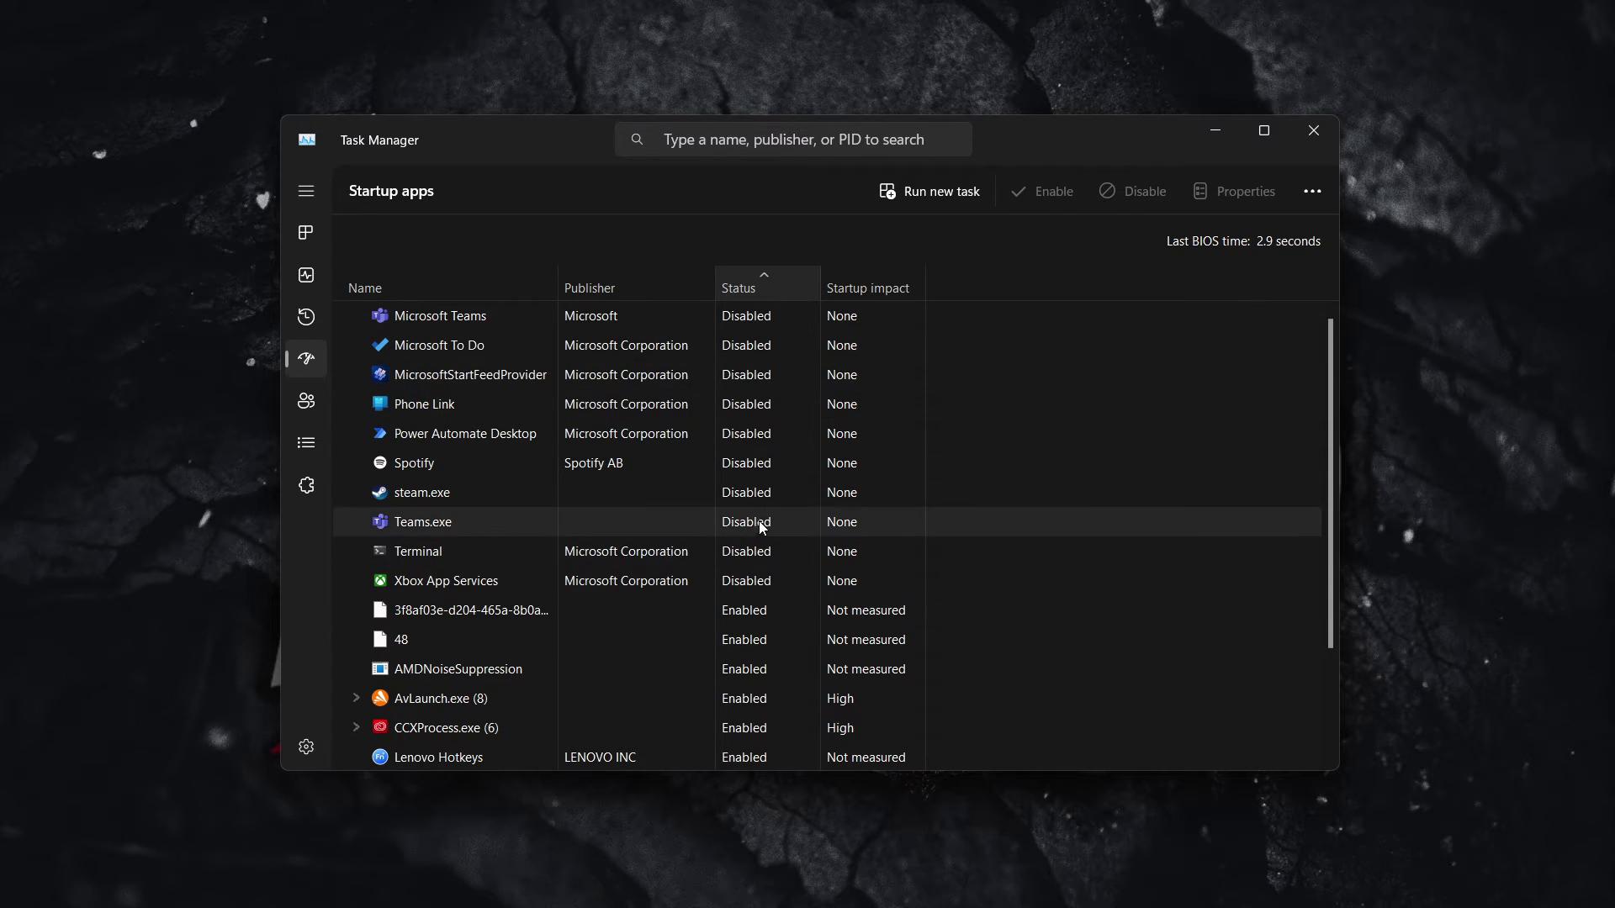
left_click(768, 284)
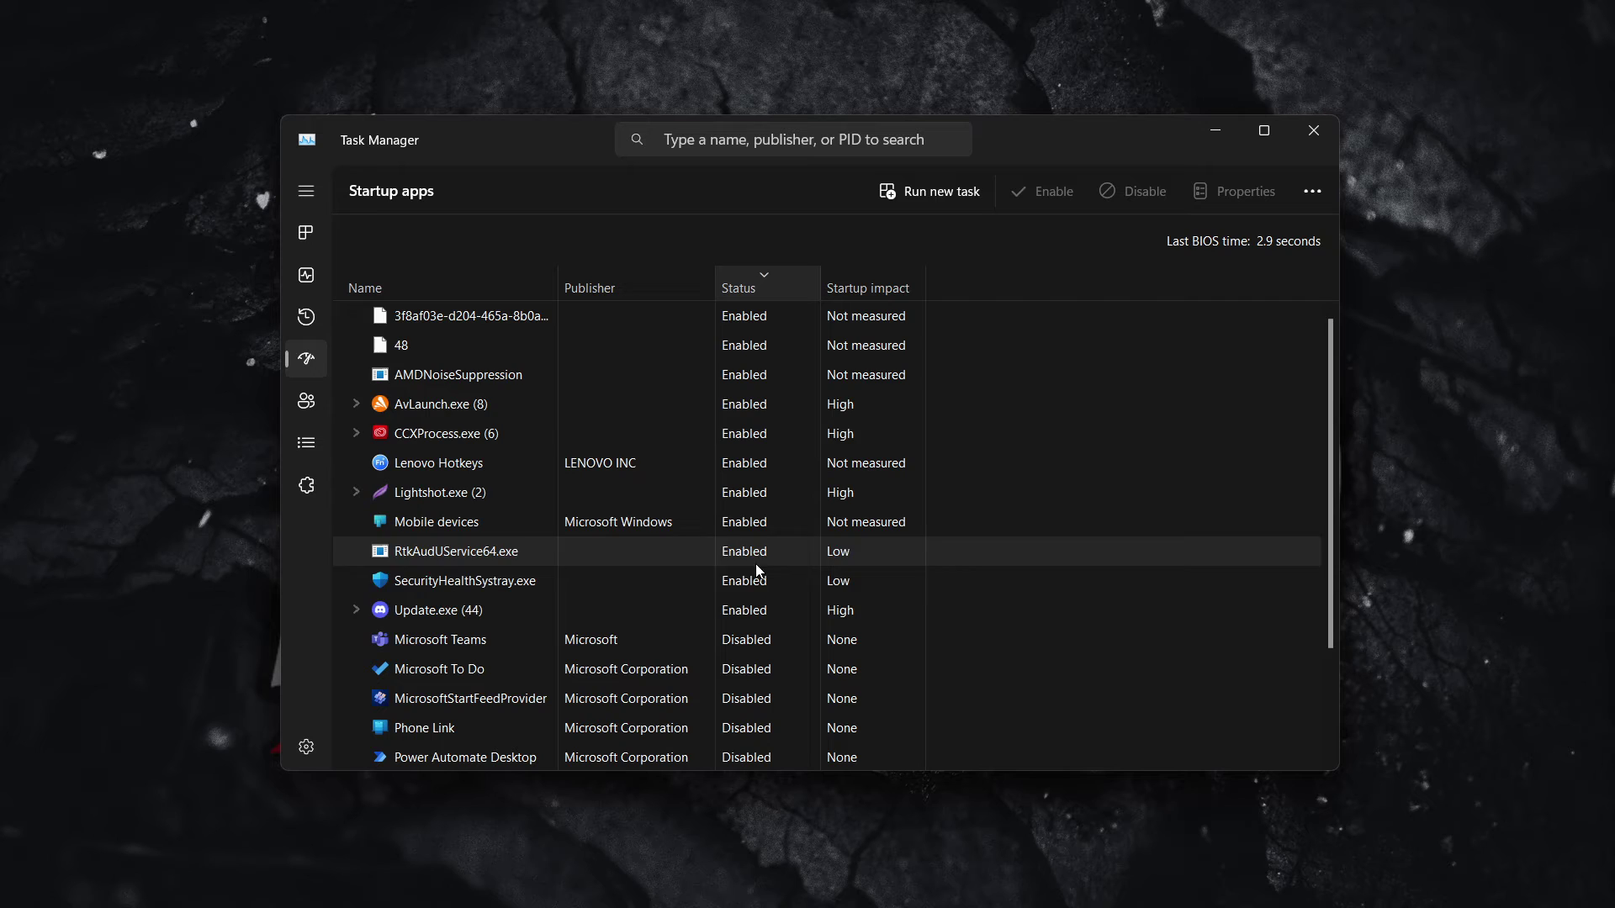
Select the enabled startup entries in turn, including 48, AMDNoiseSuppression and AvLaunch.exe.
left_click(754, 318)
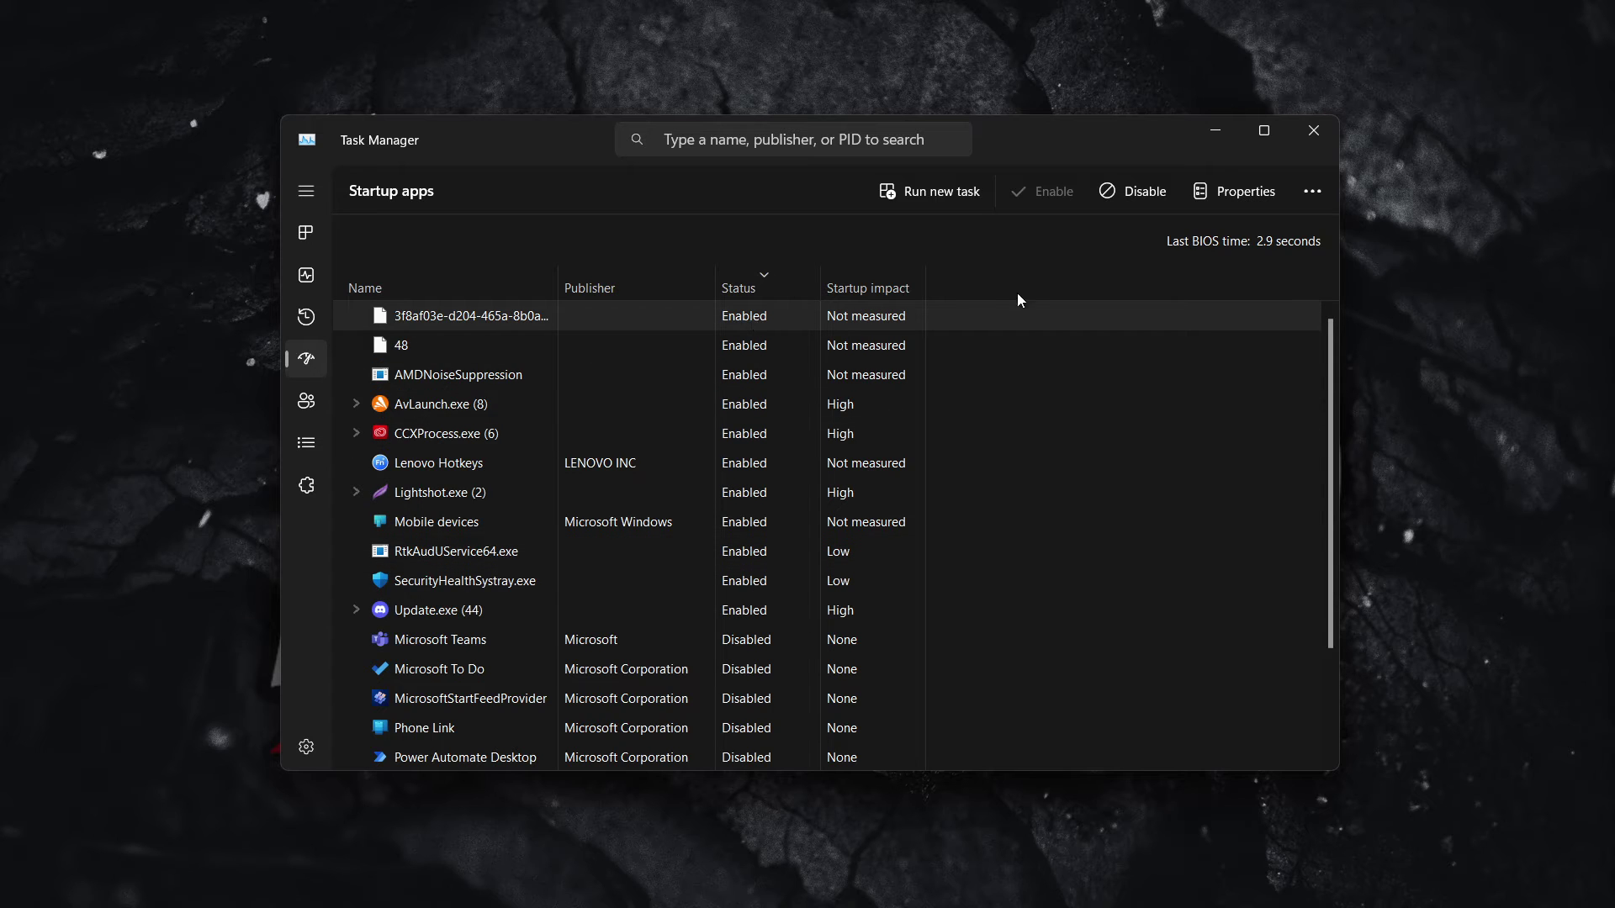
left_click(911, 336)
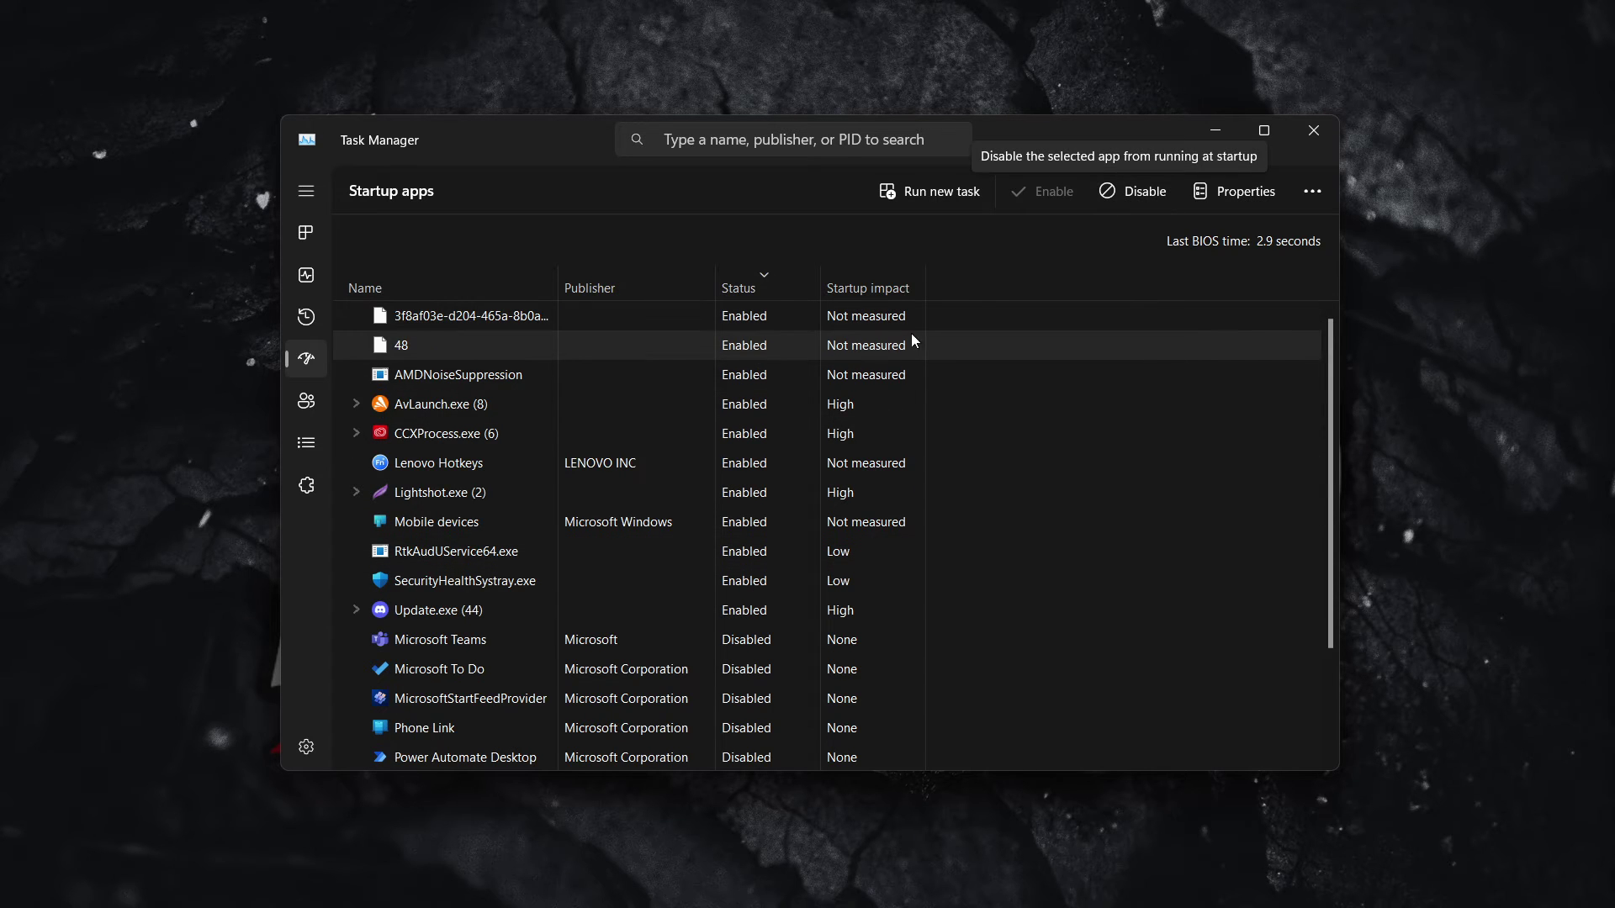
left_click(761, 376)
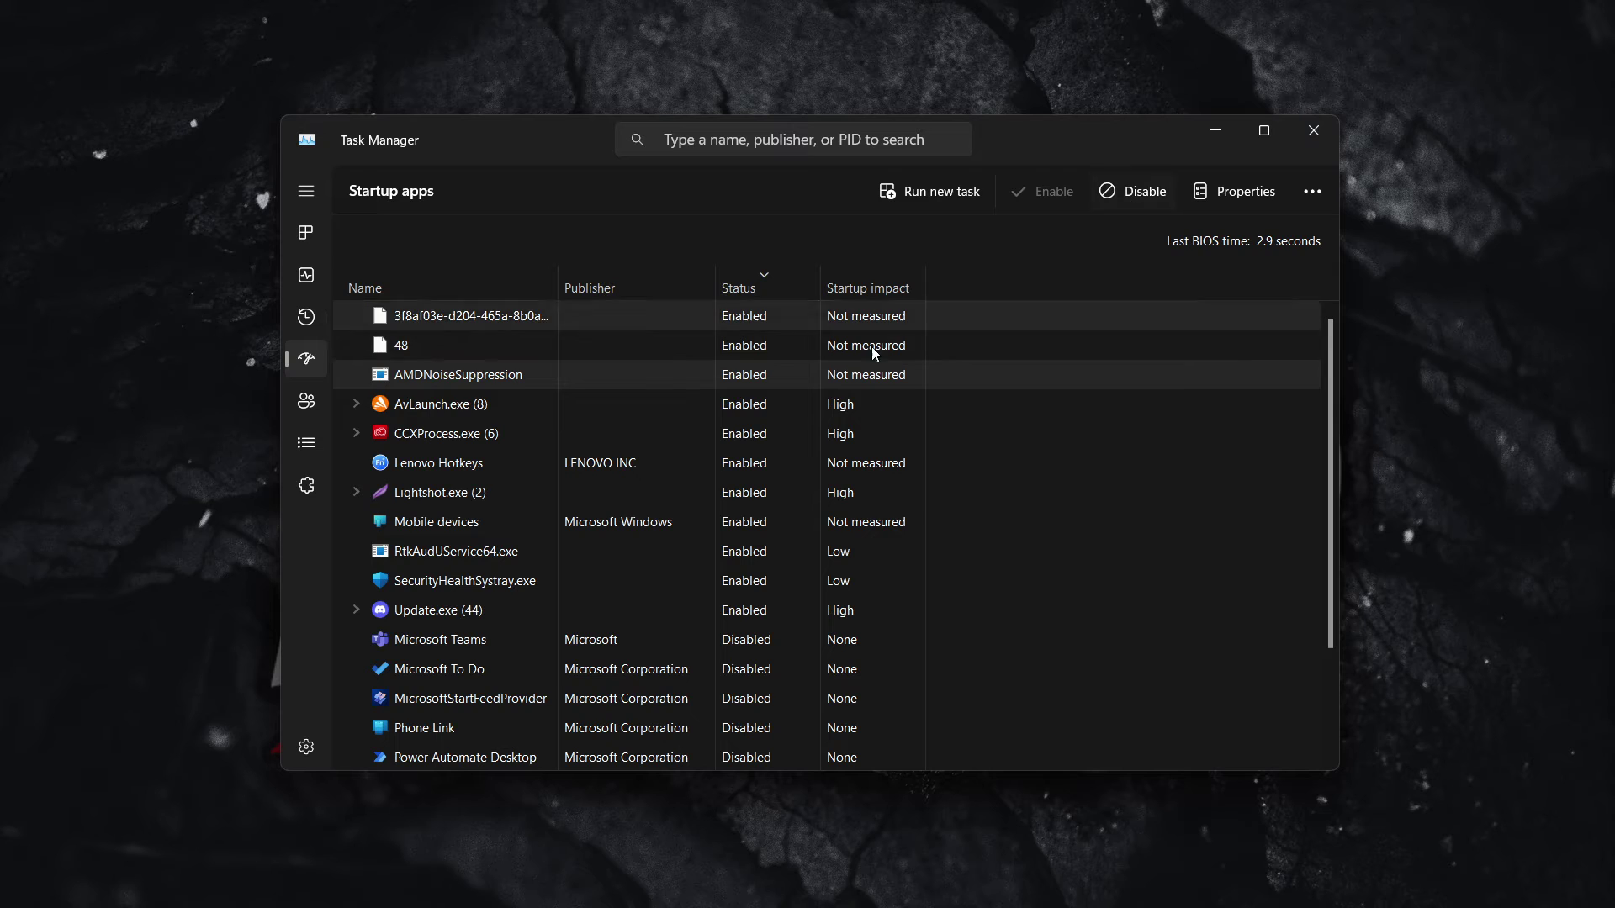
left_click(740, 406)
scroll(711, 466, "down", 3)
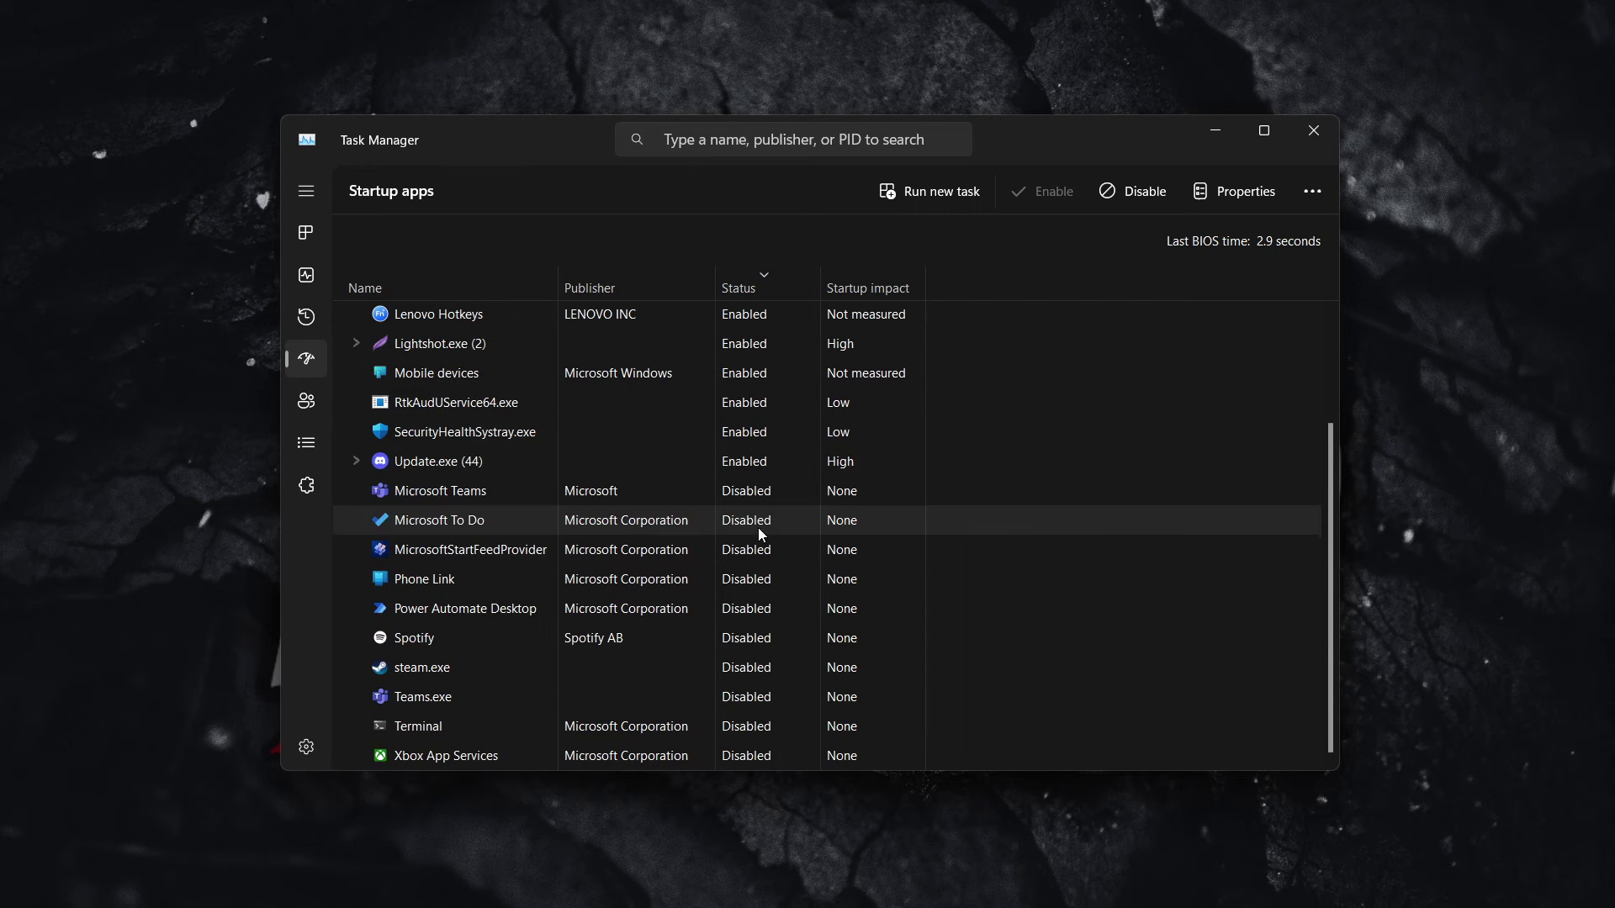
scroll(760, 538, "up", 3)
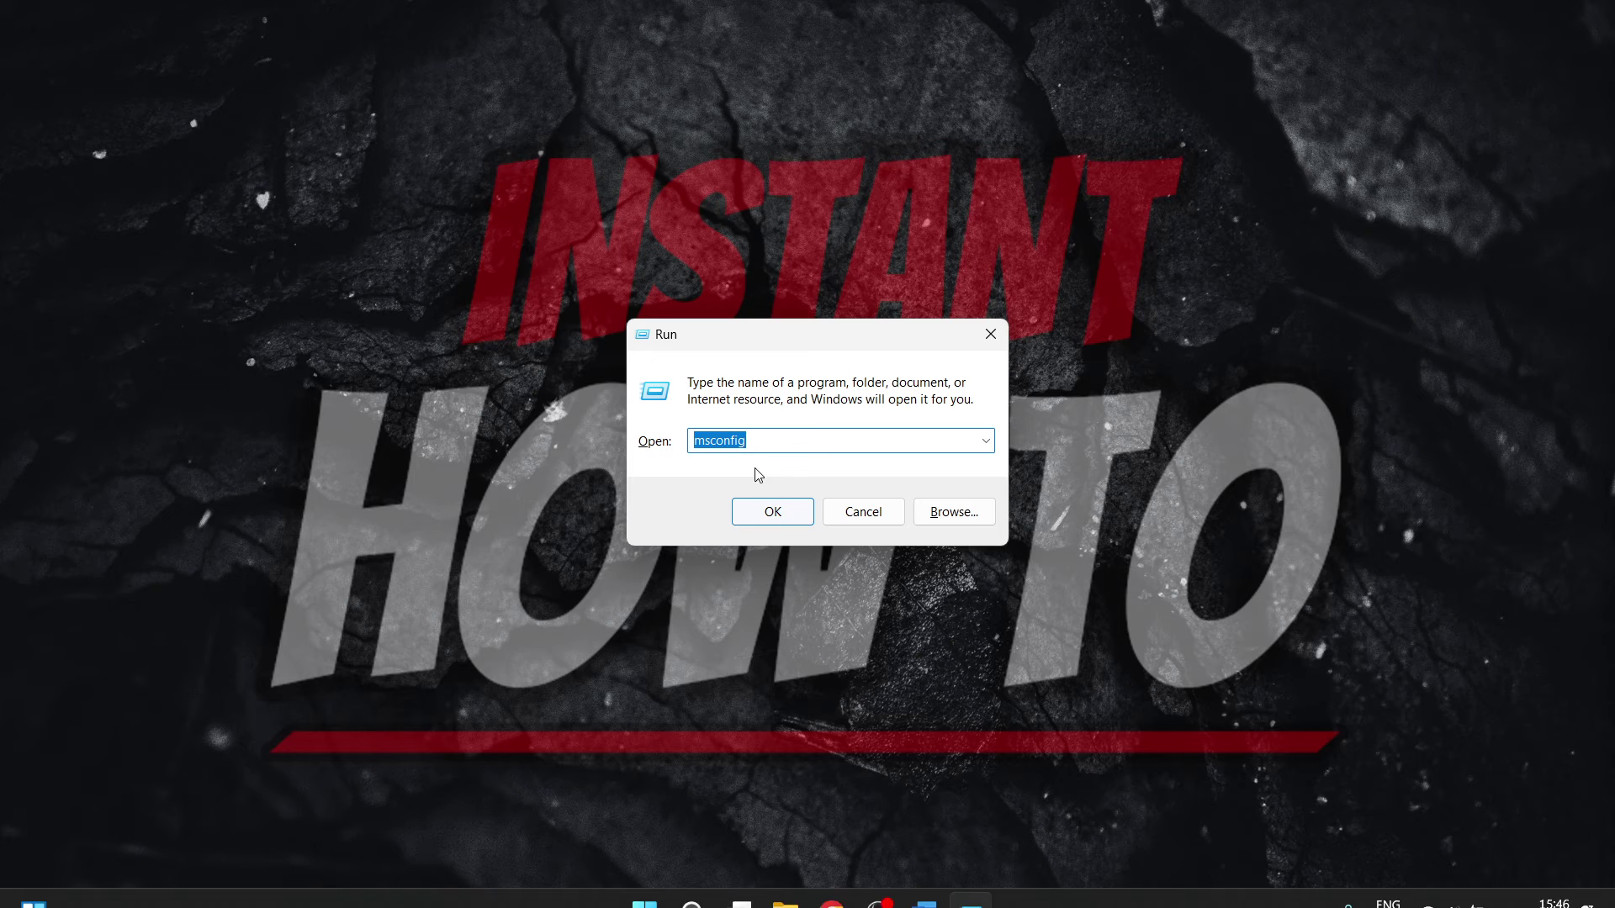
Run msconfig and hide all Microsoft services on the Services tab.
left_click(710, 445)
left_click(781, 512)
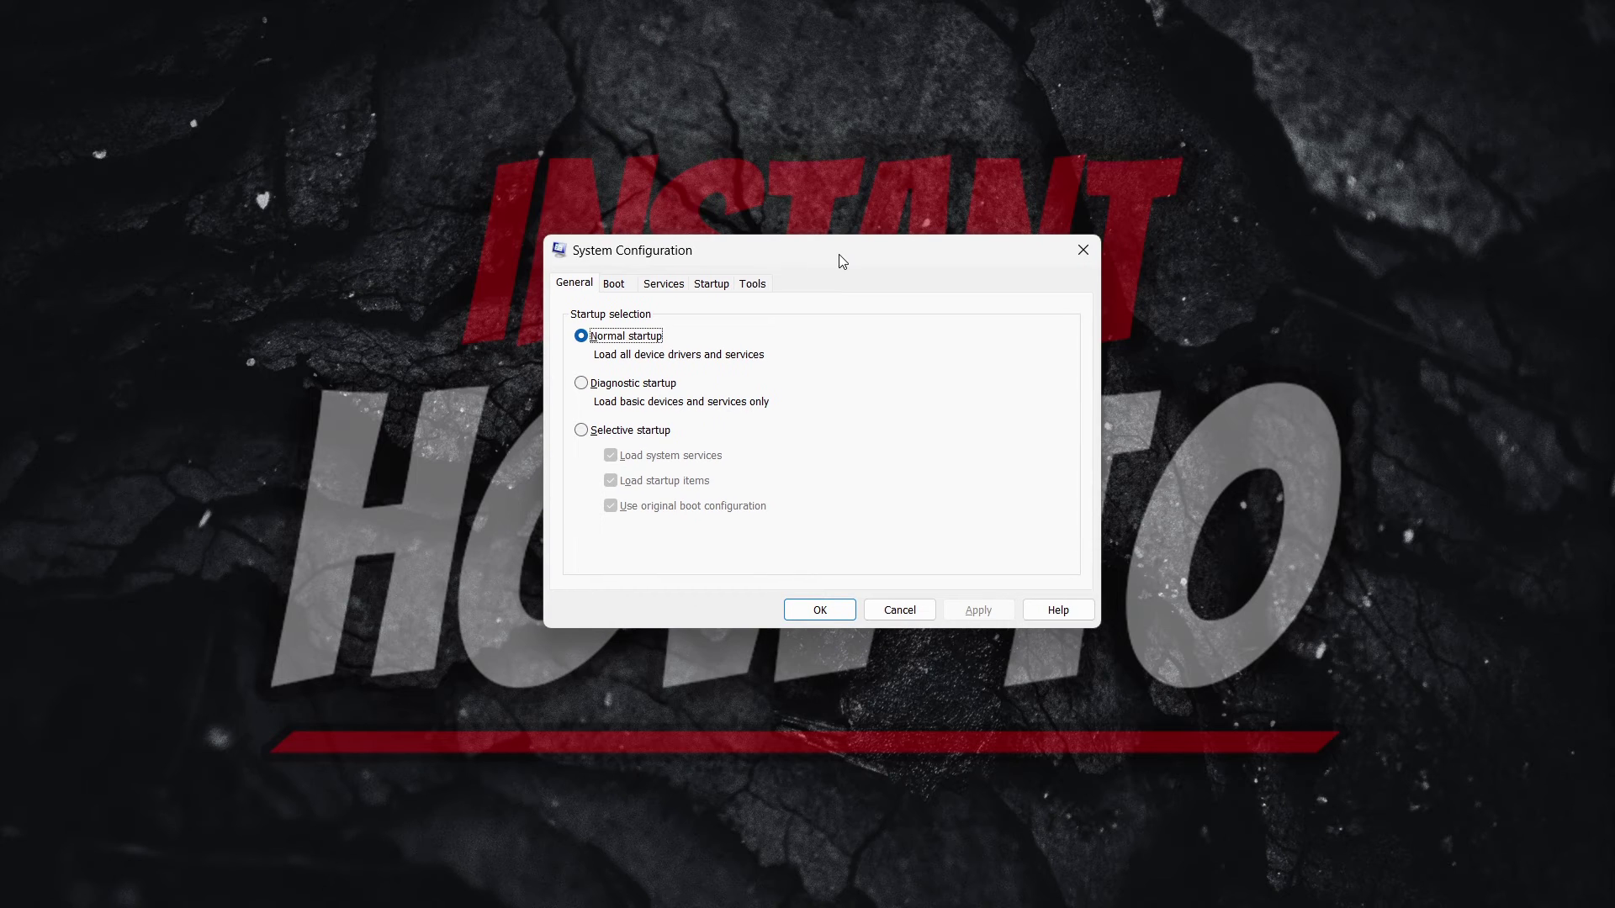
left_click(663, 284)
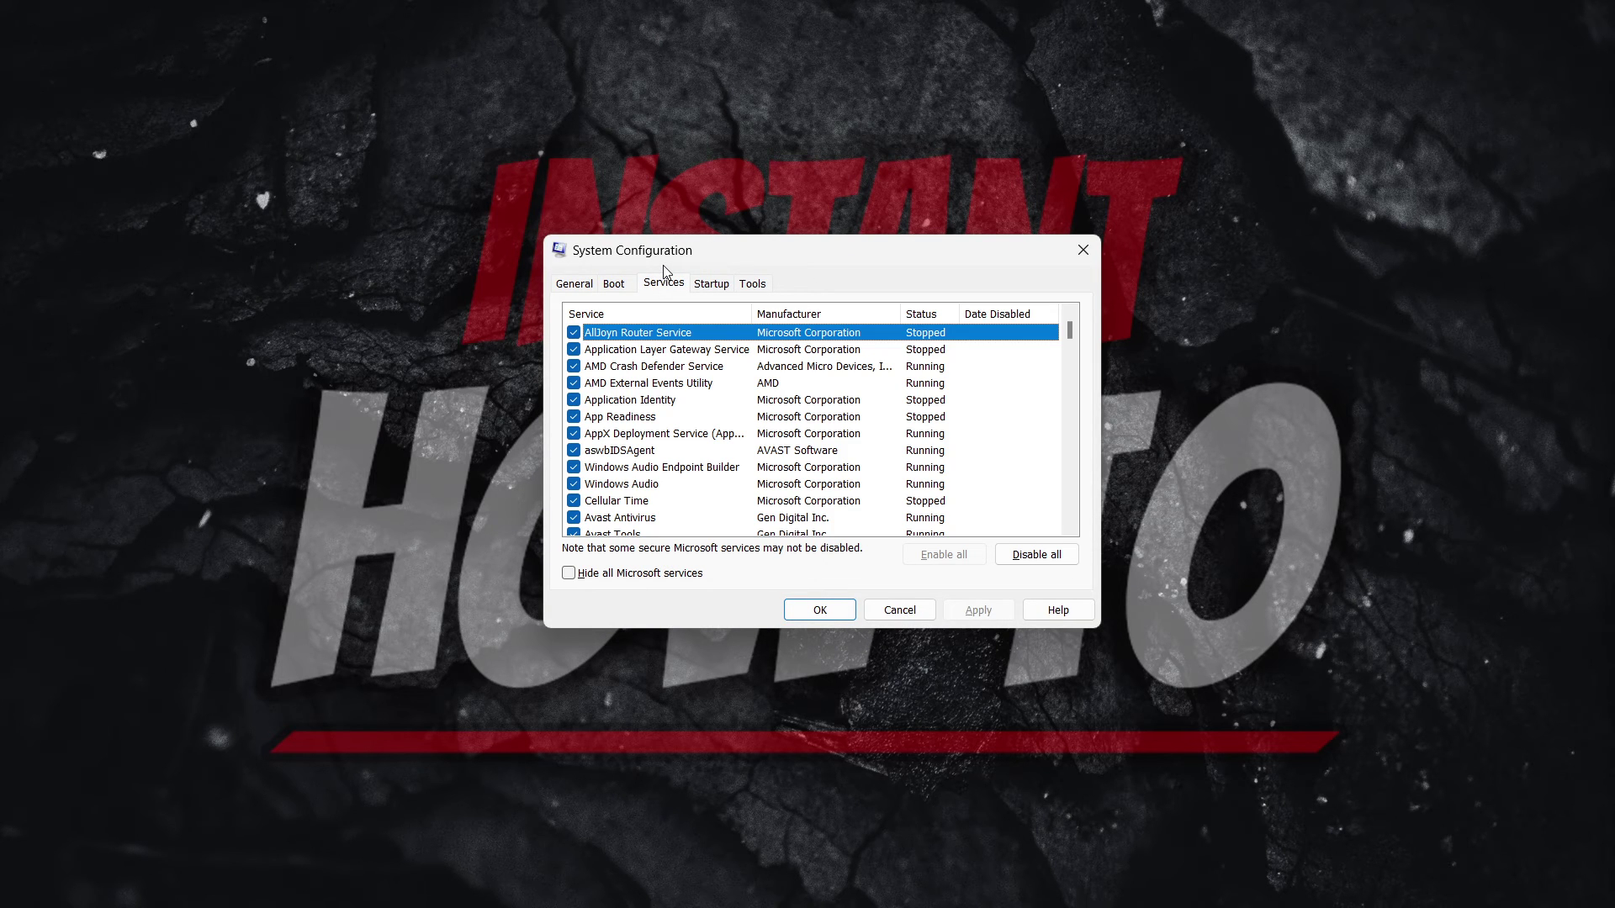
left_click(613, 571)
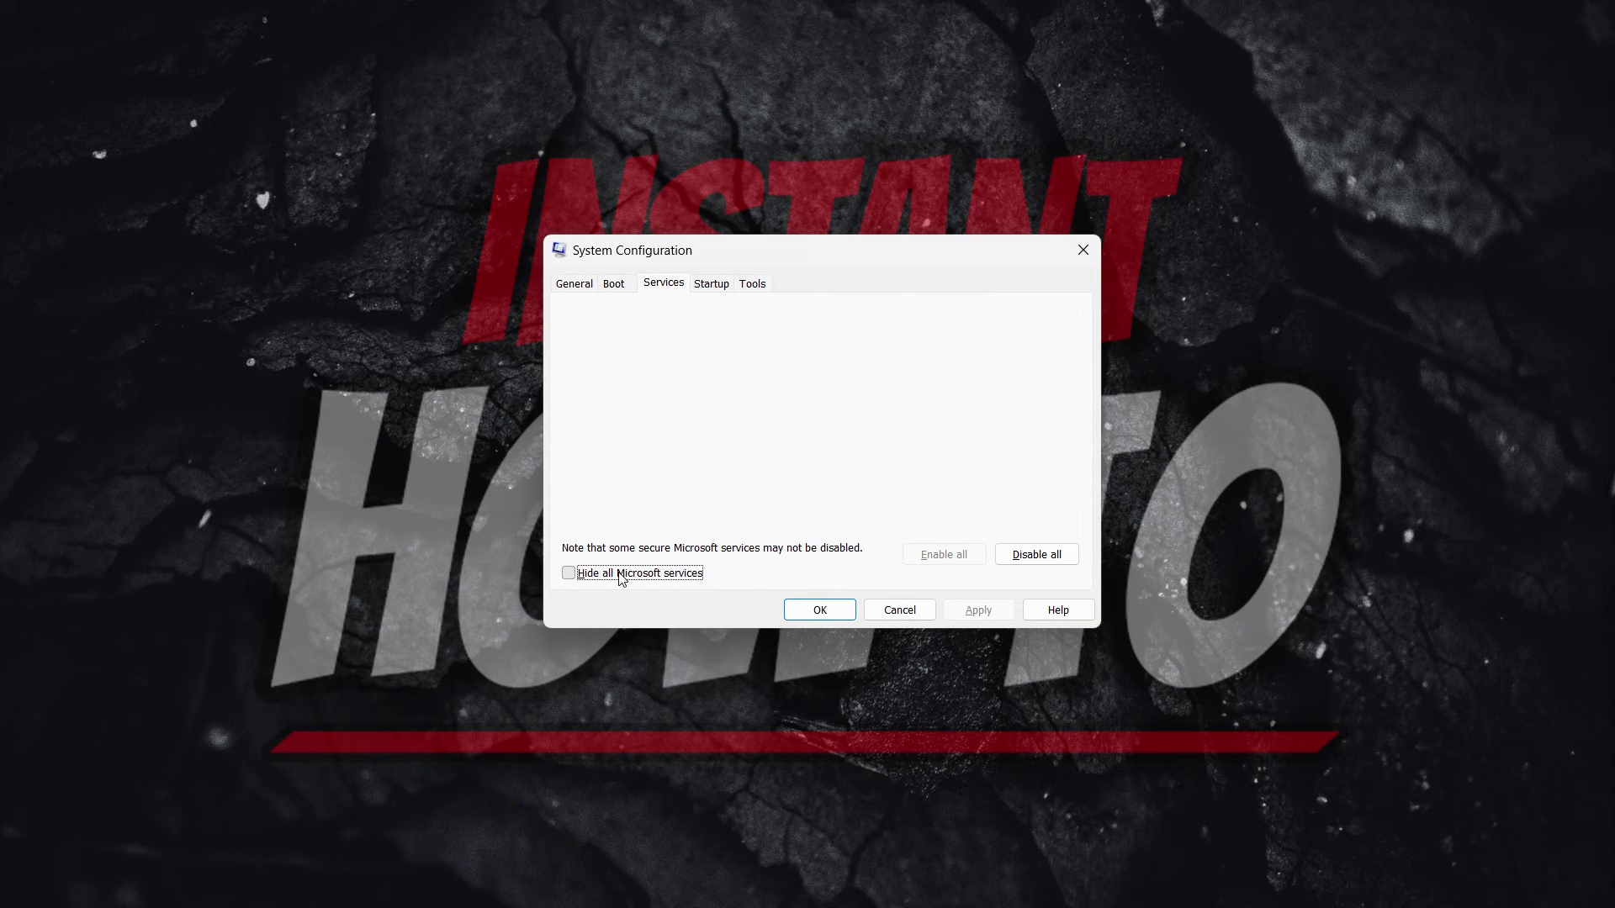
Disable all the listed third-party services, then re-enable them all.
scroll(676, 469, "down", 4)
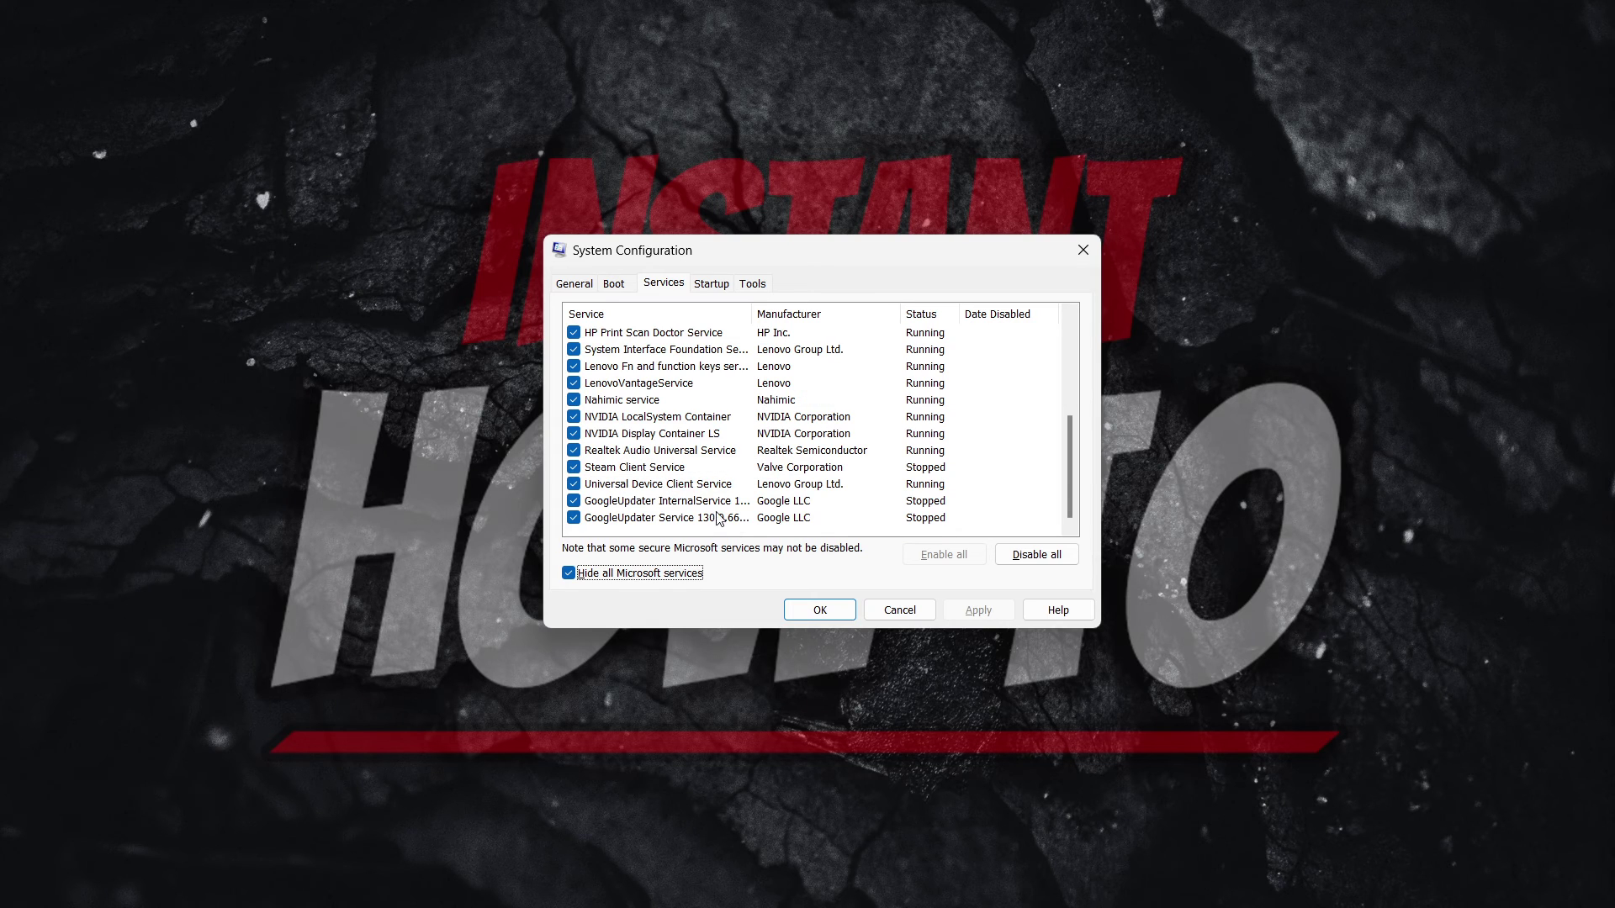
scroll(675, 476, "up", 4)
left_click(1037, 554)
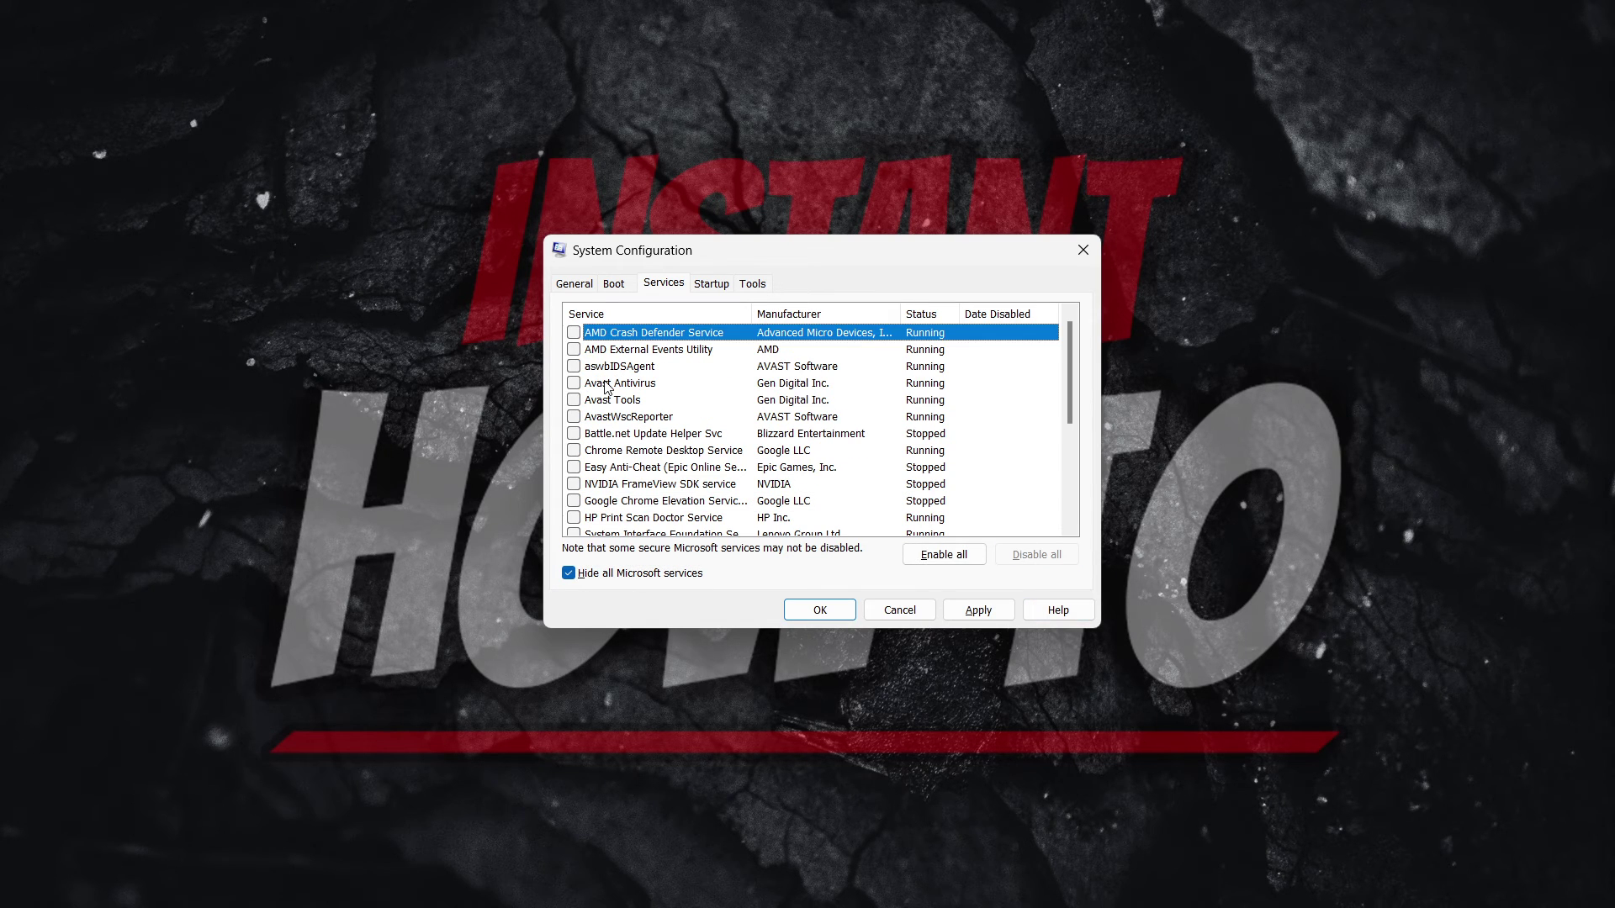
left_click(943, 560)
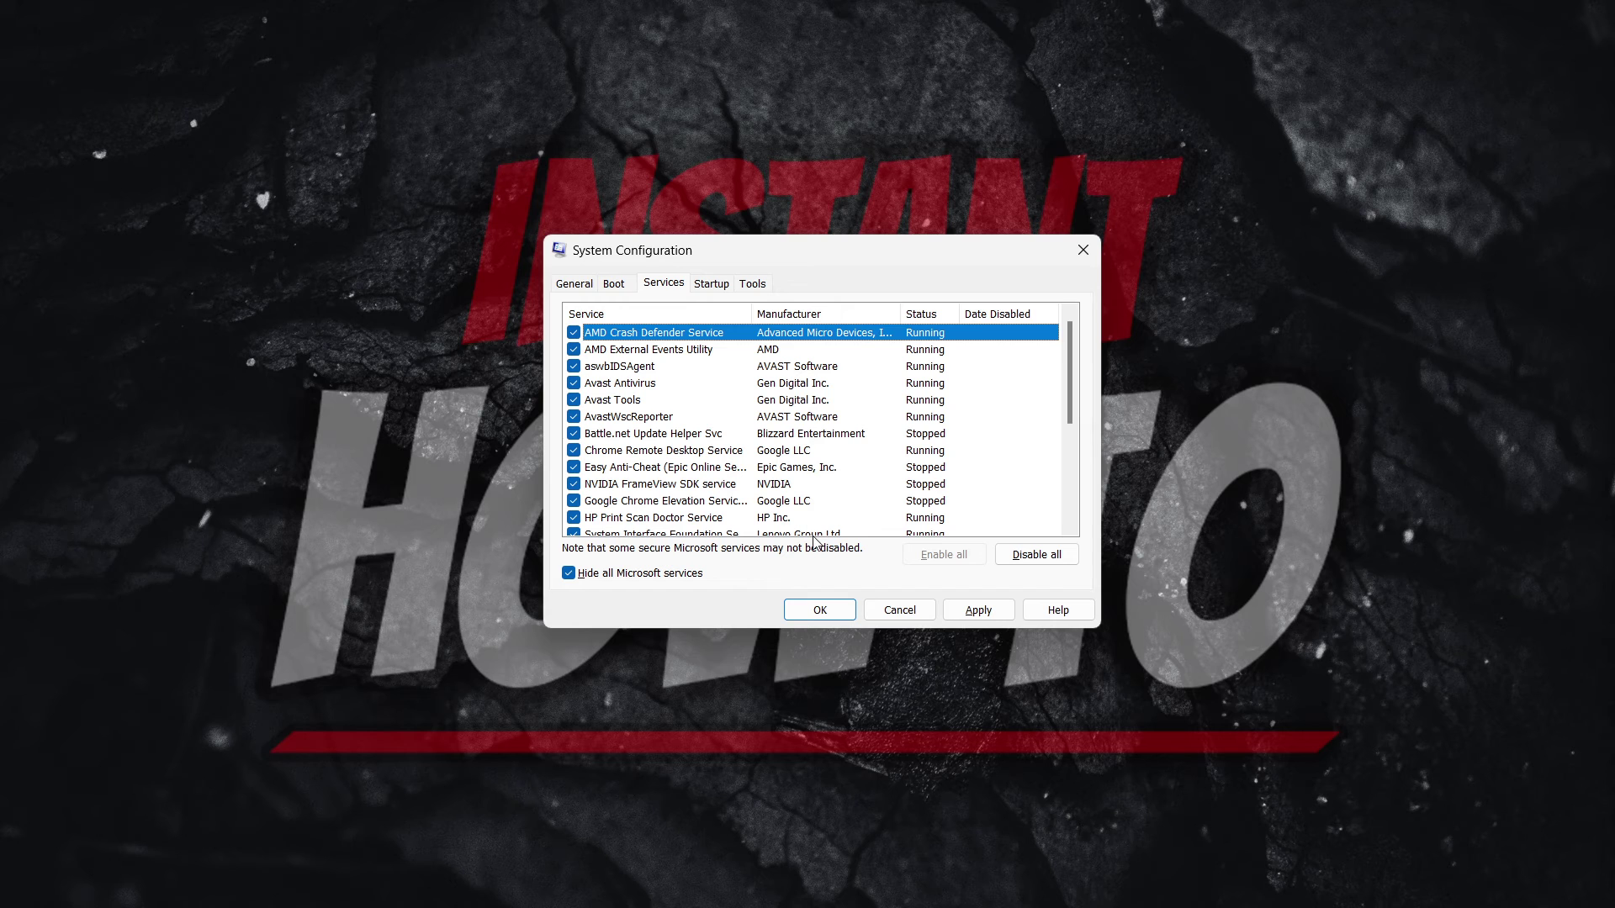
Switch to the Startup tab and open Task Manager's startup apps list to review it.
left_click(711, 284)
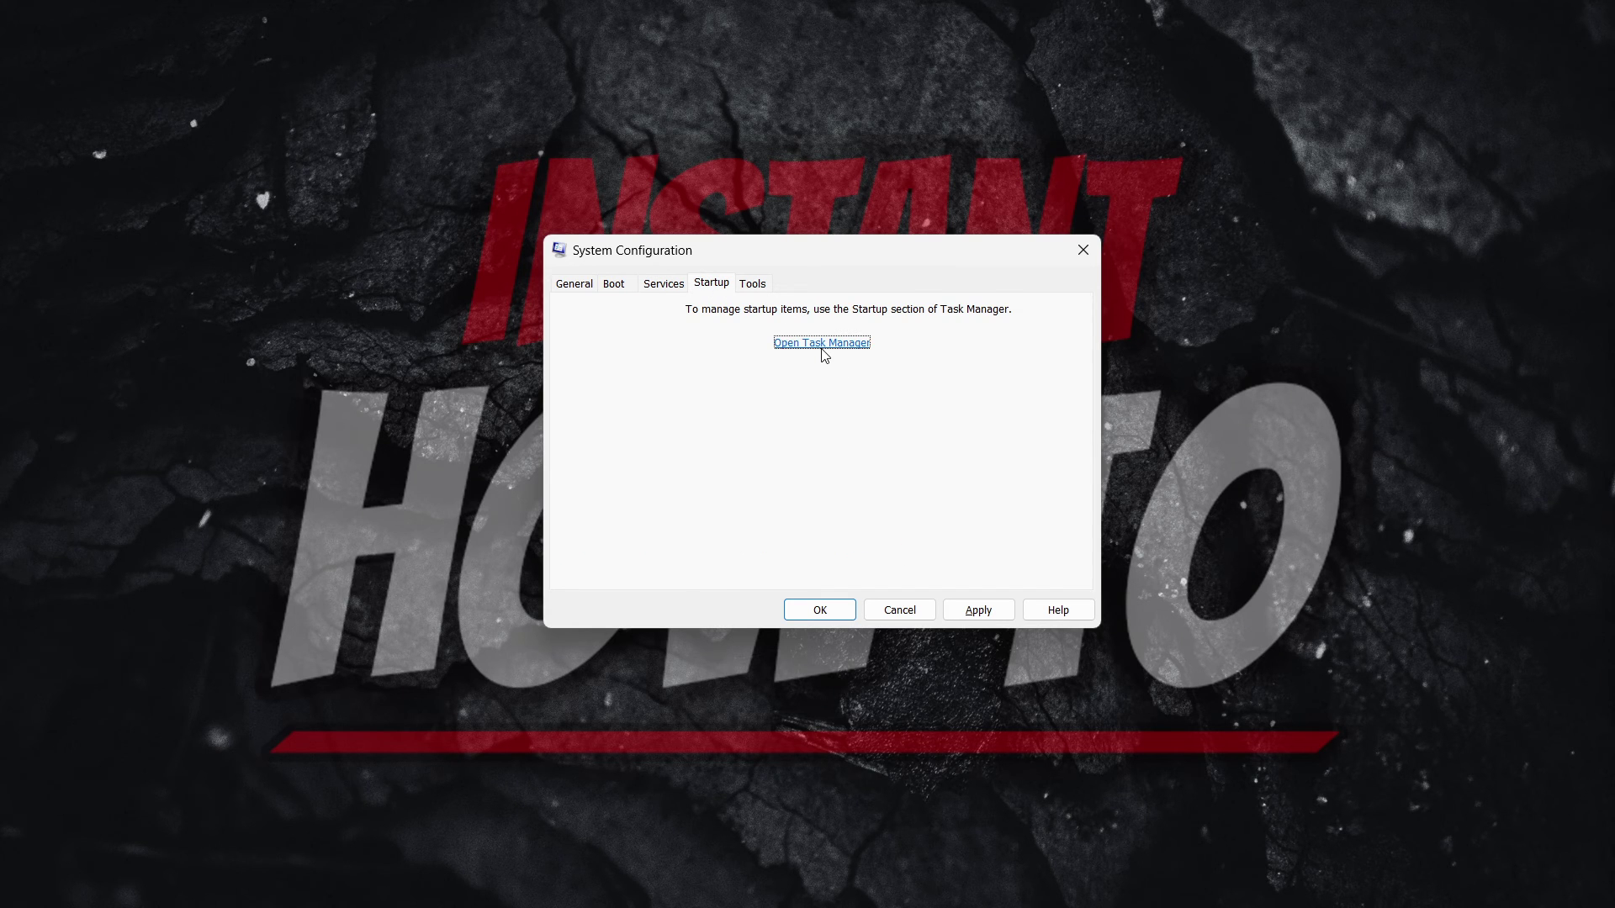
left_click(820, 342)
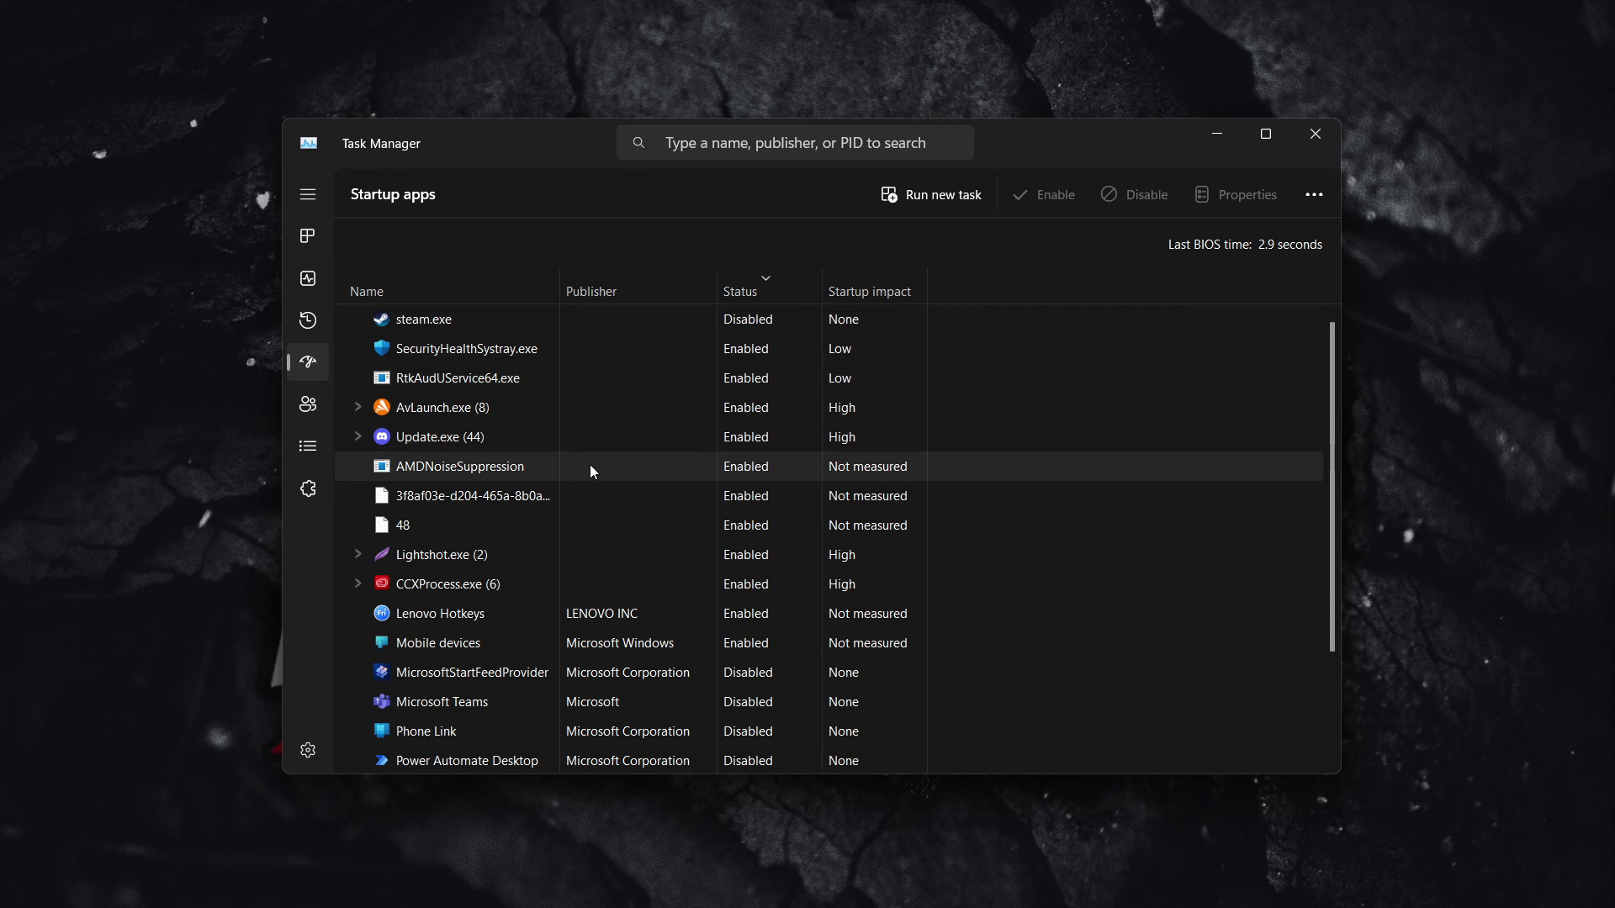
scroll(683, 436, "down", 2)
scroll(668, 443, "down", 2)
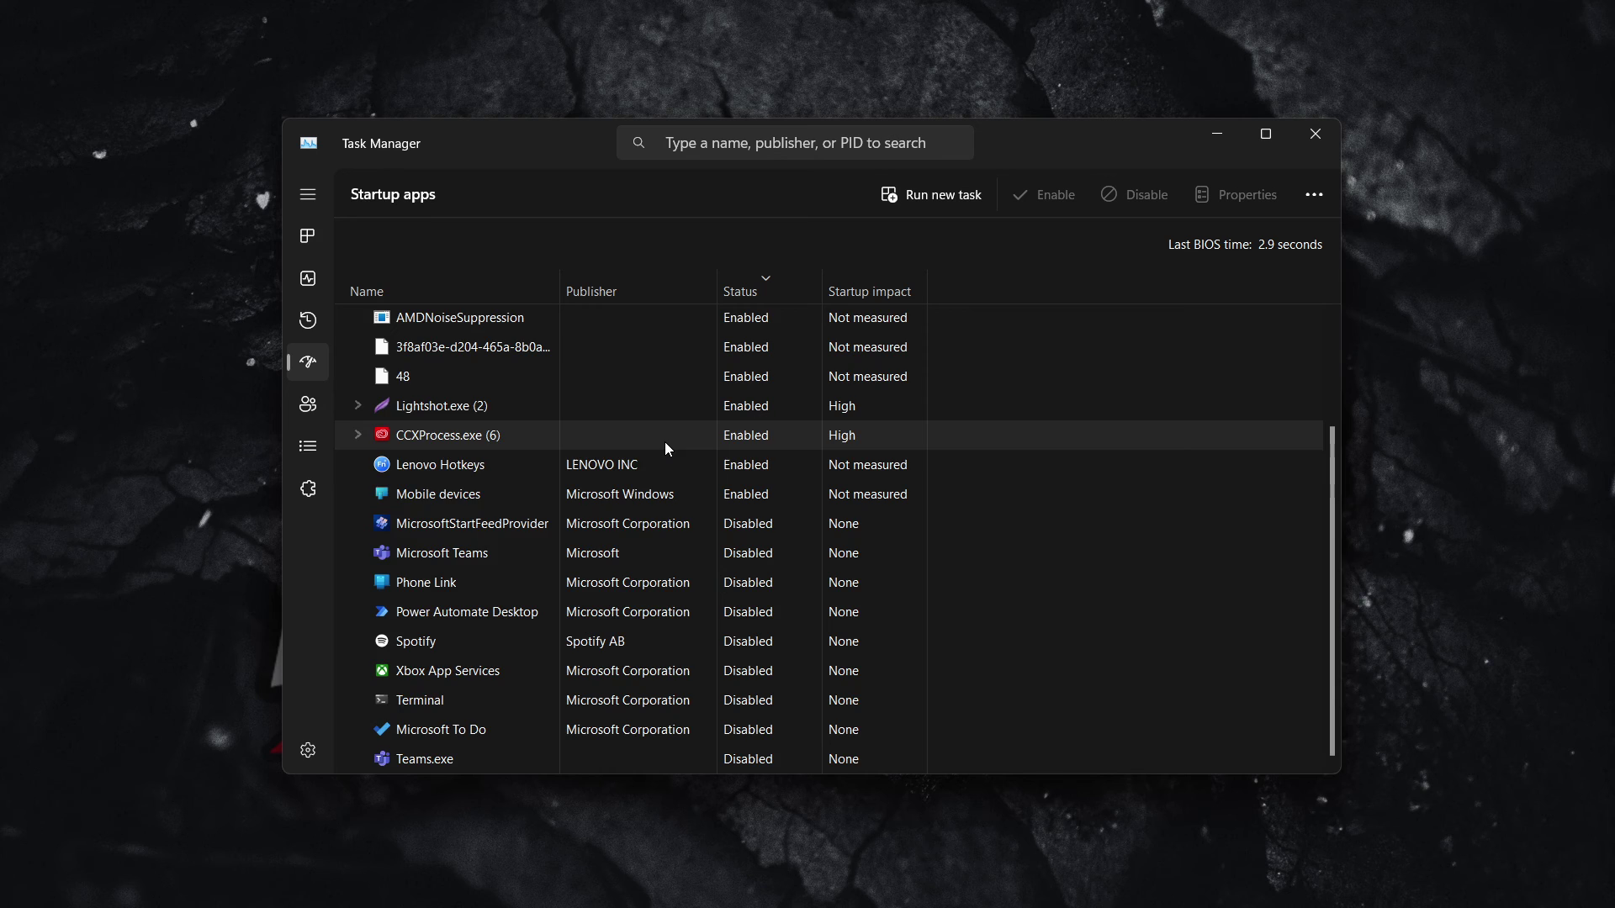
scroll(764, 456, "up", 4)
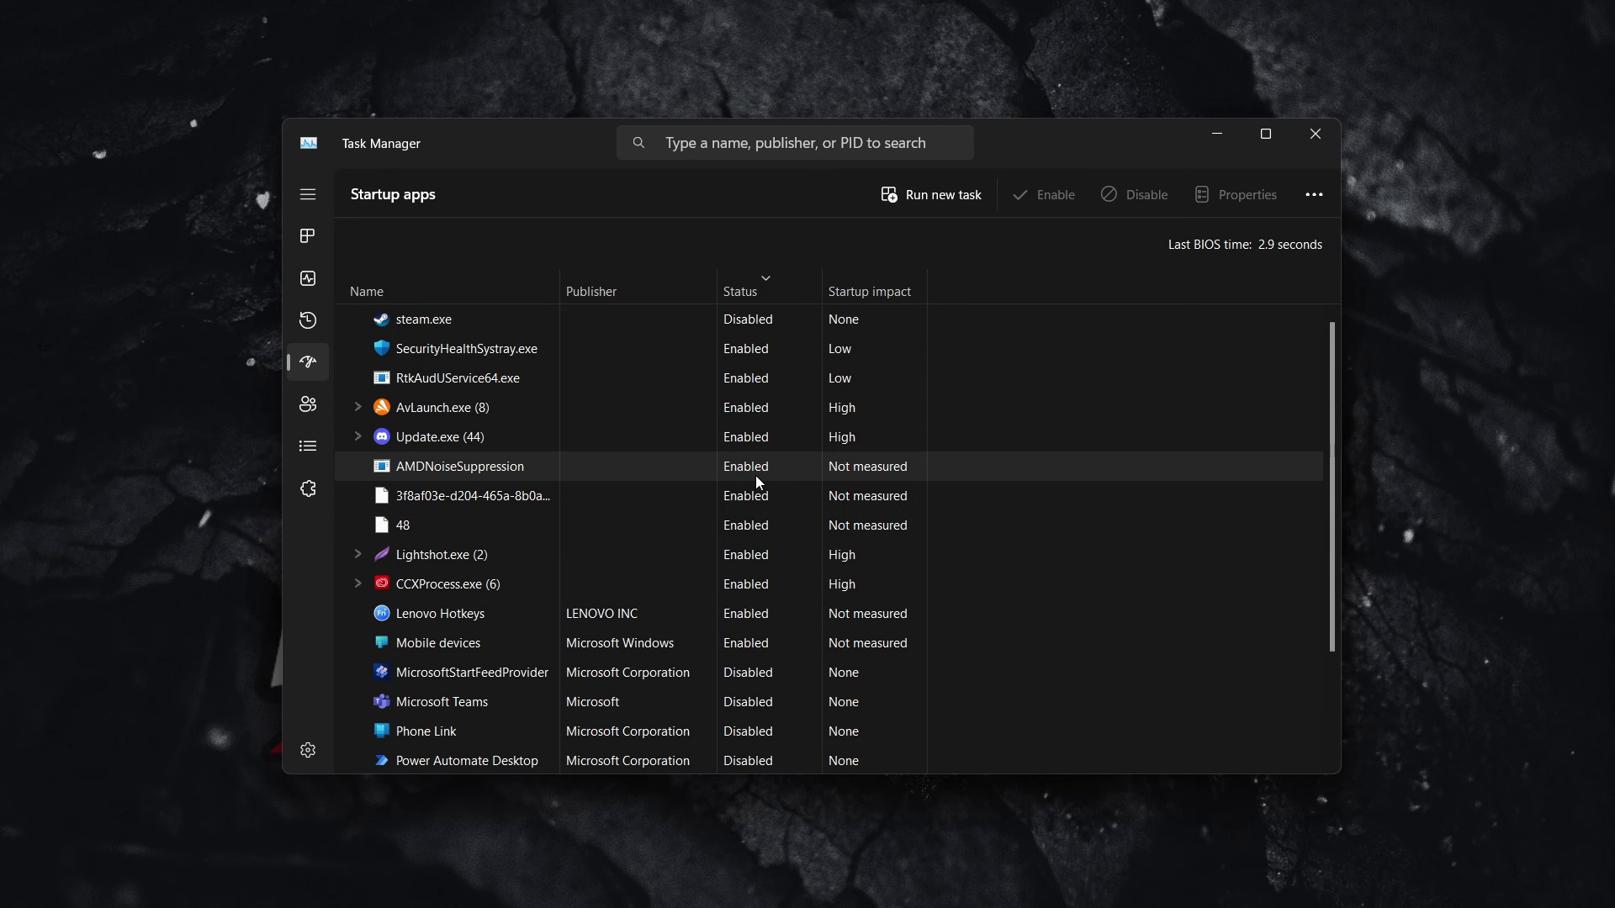
Select the steam.exe and Update.exe startup entries, then close Task Manager.
left_click(760, 322)
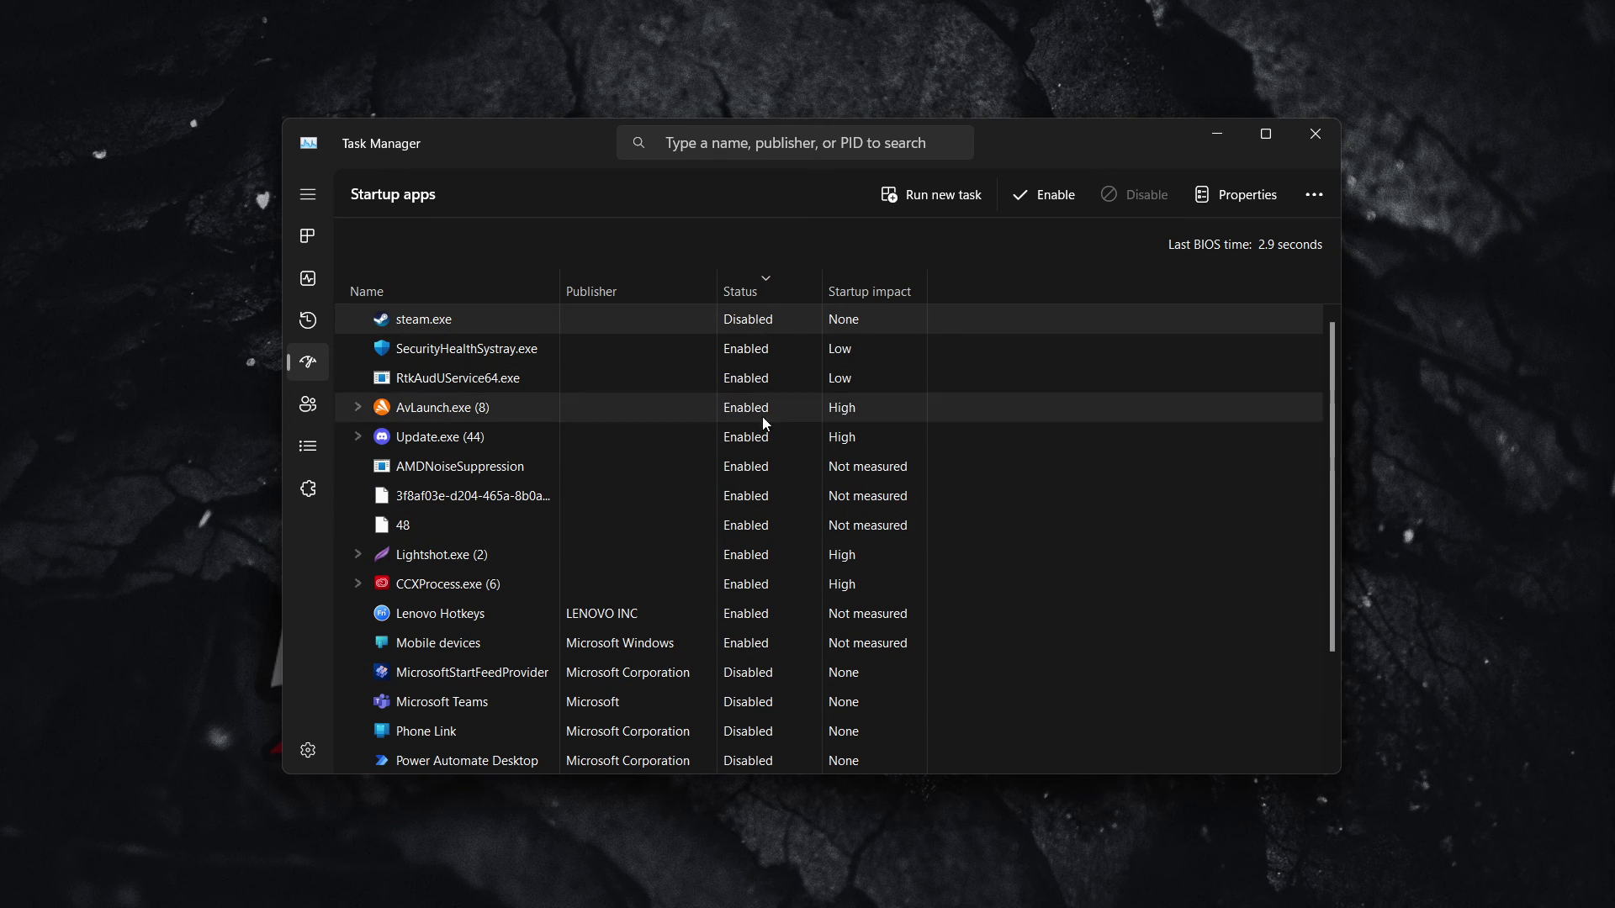
left_click(1051, 195)
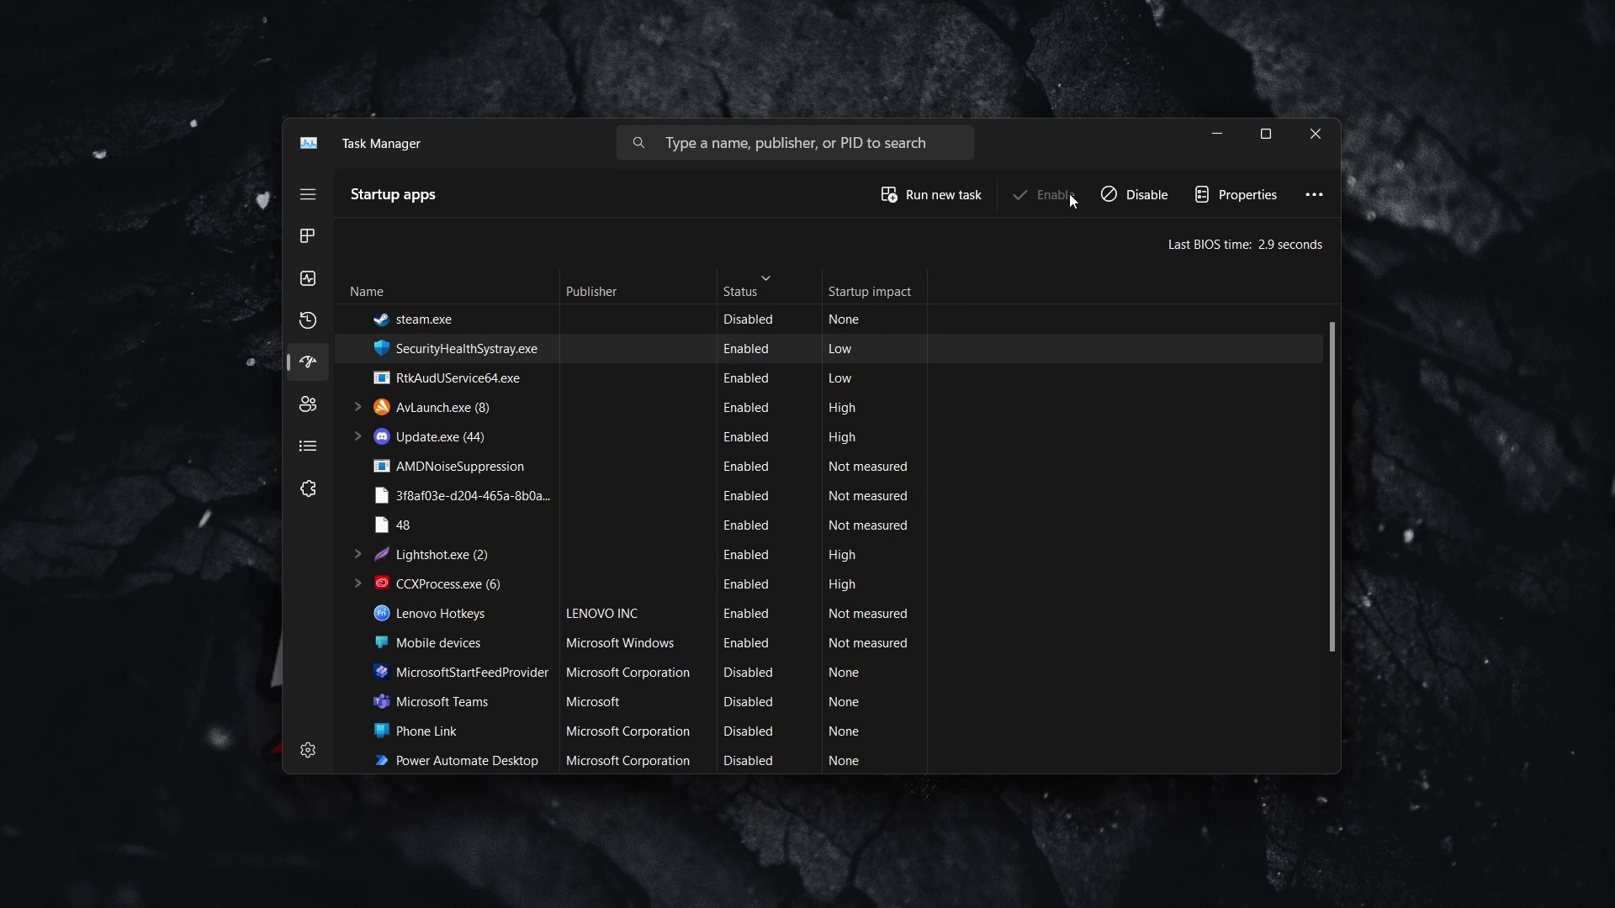
left_click(759, 439)
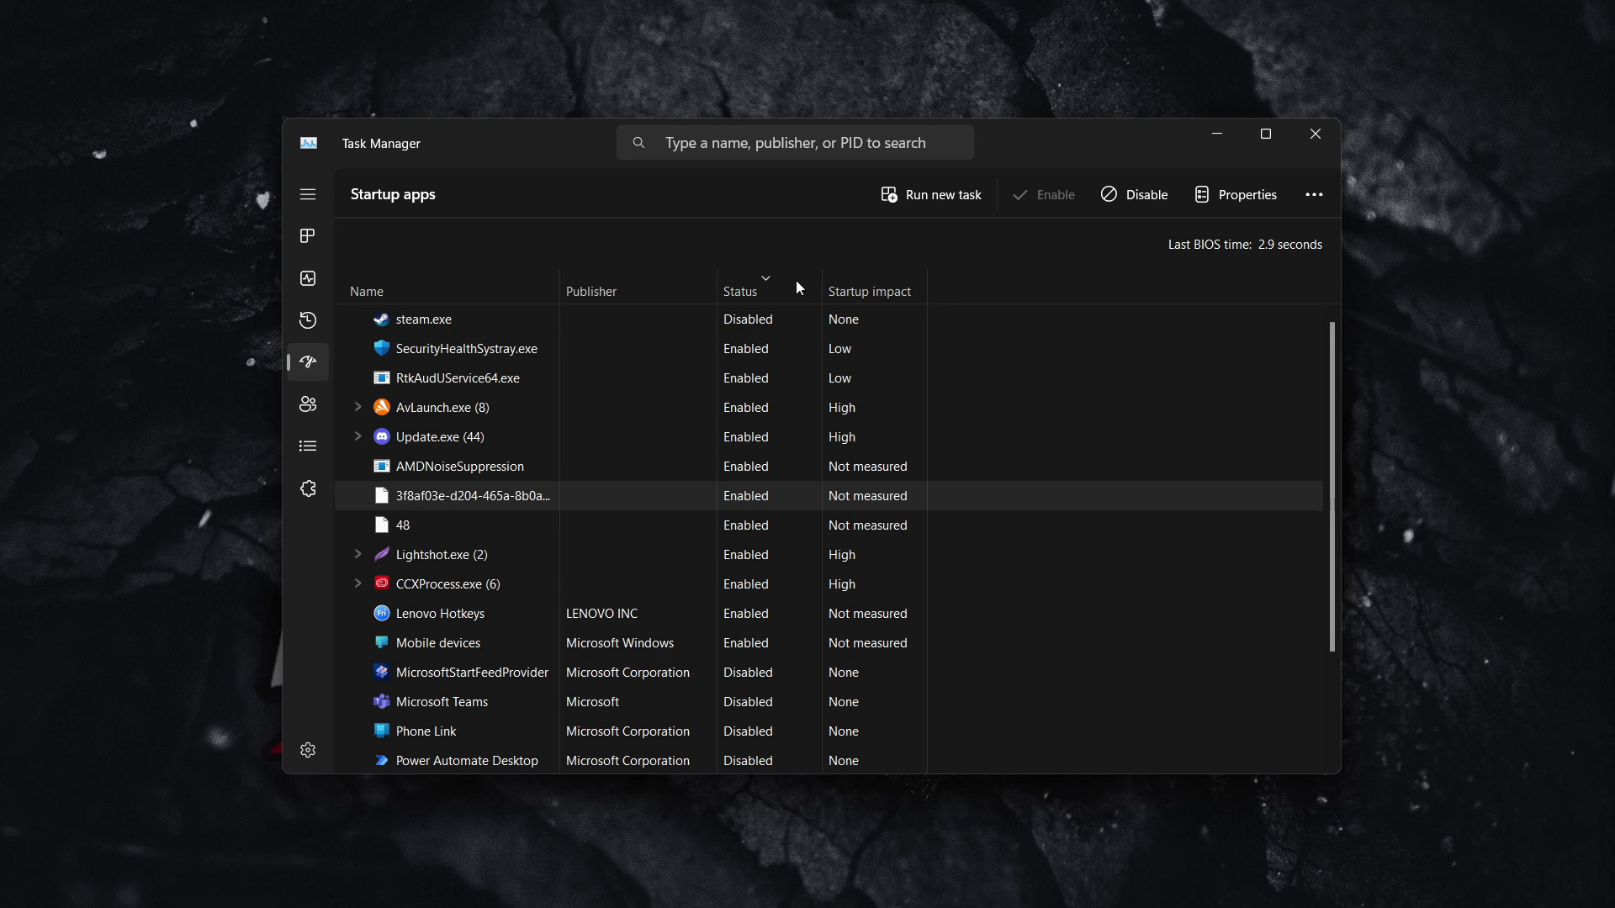
left_click(482, 318)
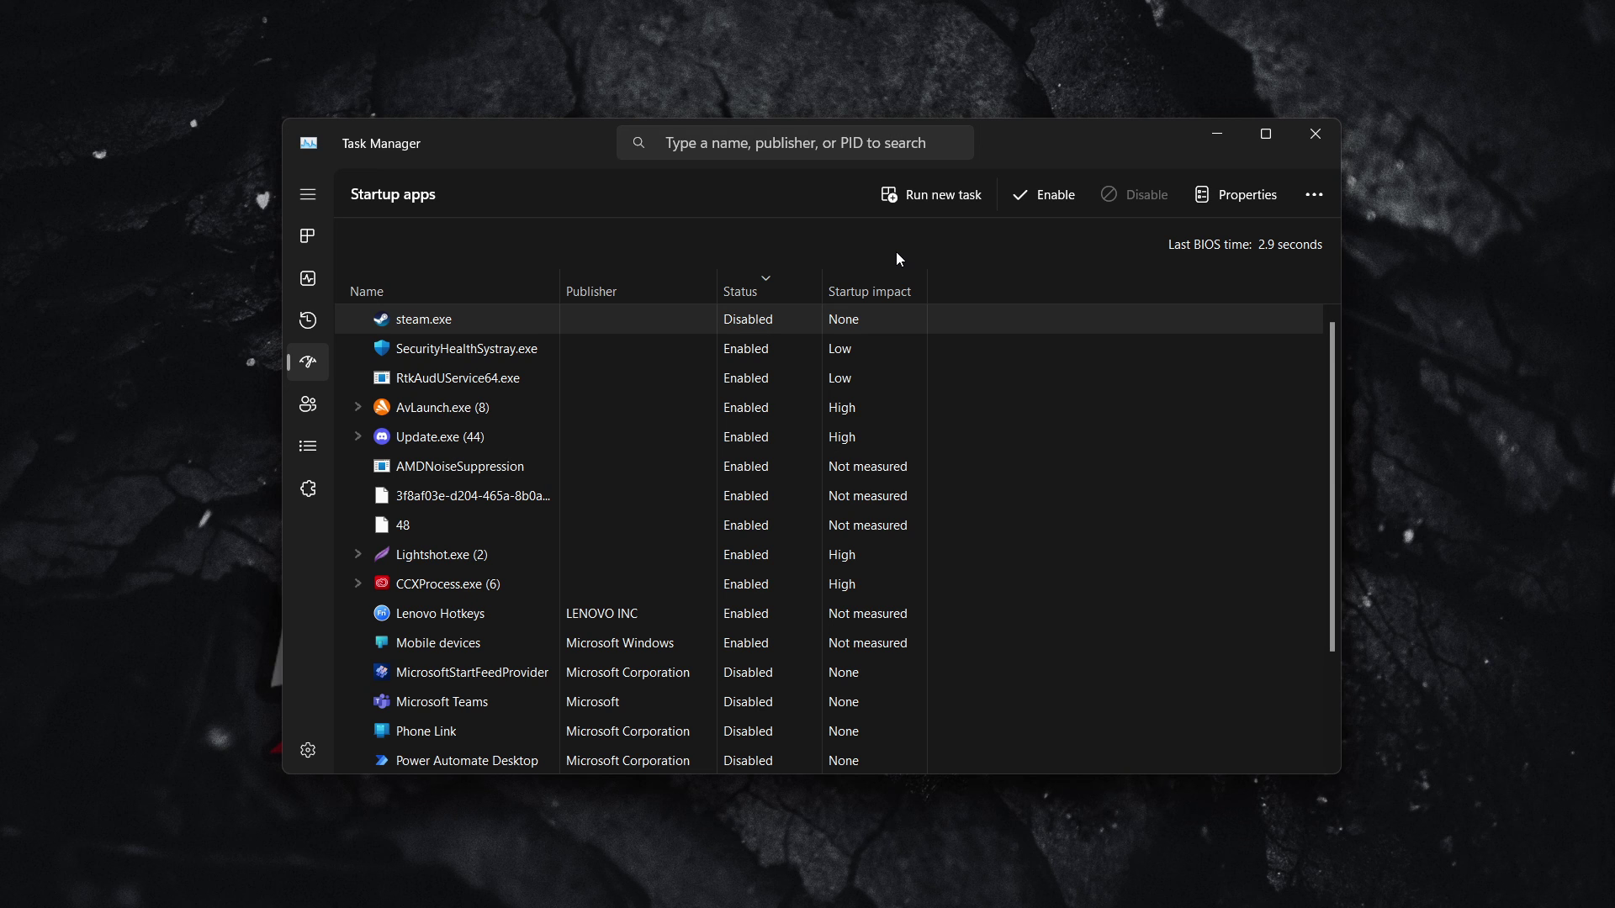
left_click(1316, 134)
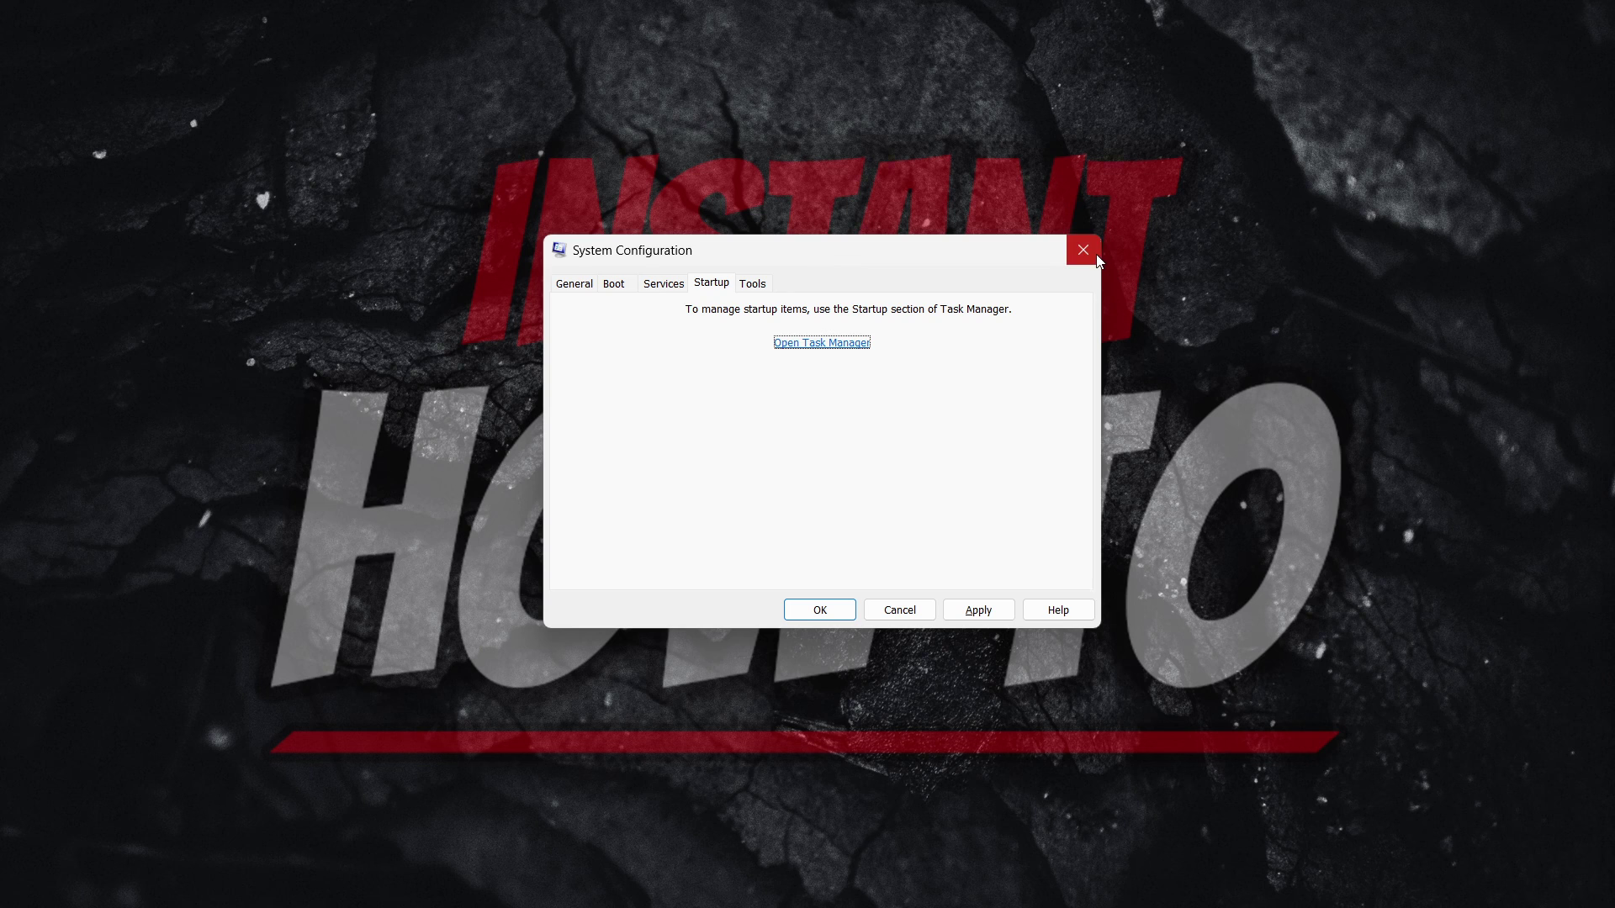